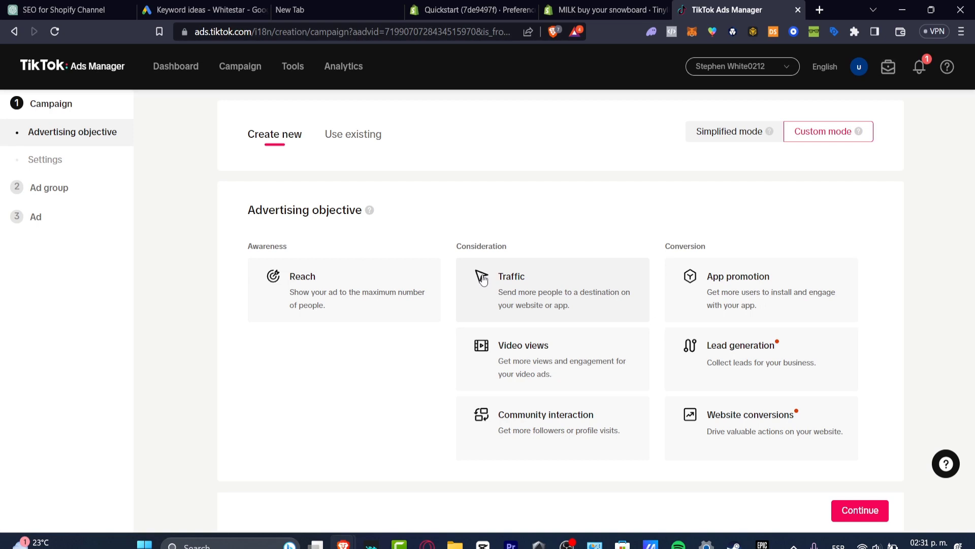
- Switch from Ads Manager to the Shopify admin and bring up its Products list
{"action": "key", "text": "ctrl+shift+Tab"}
{"action": "left_click", "coordinate": [80, 138]}
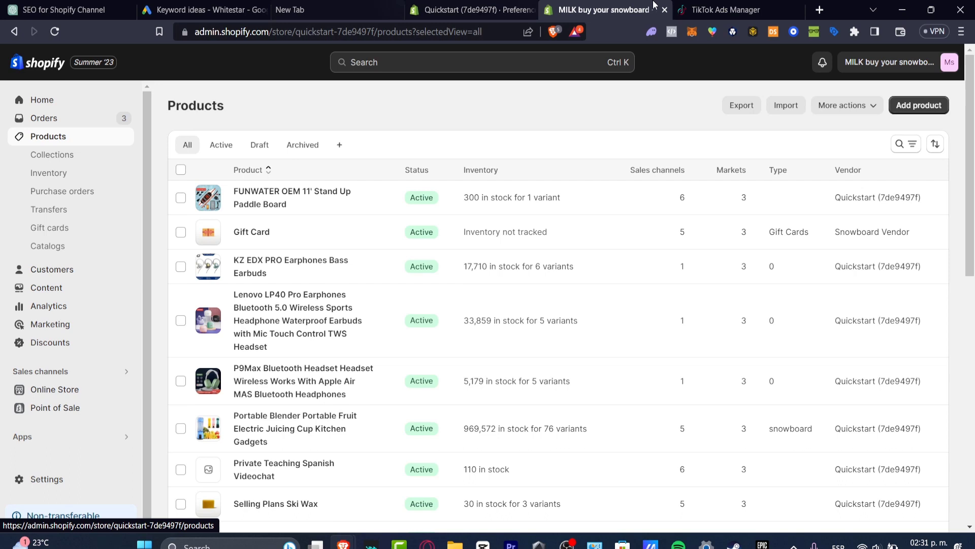
{"action": "left_click", "coordinate": [781, 6]}
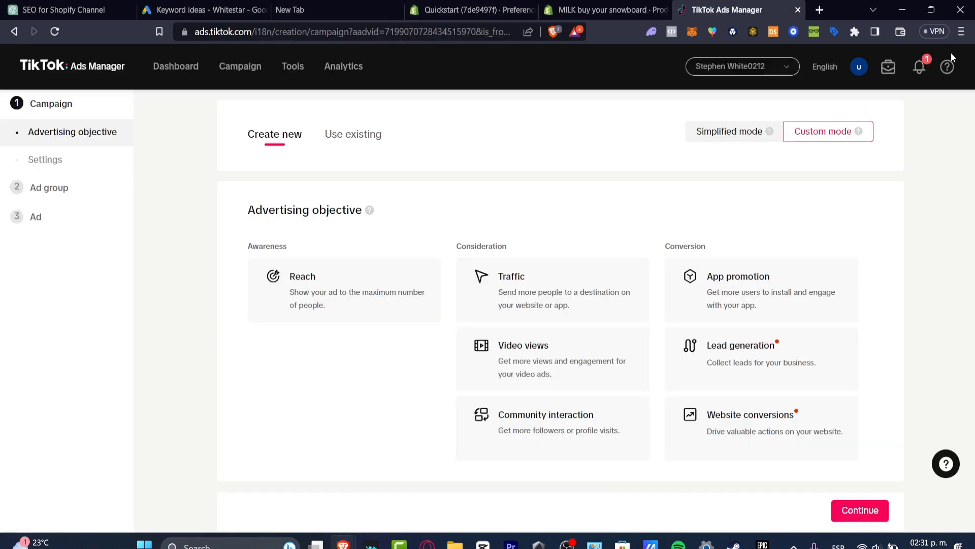
{"action": "left_click", "coordinate": [921, 70]}
{"action": "left_click", "coordinate": [605, 9]}
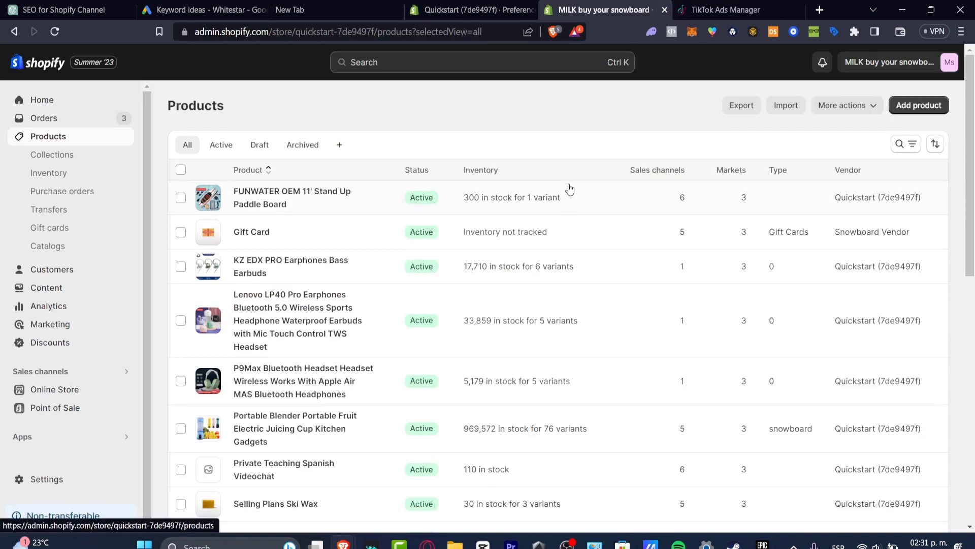
{"action": "left_click", "coordinate": [347, 377]}
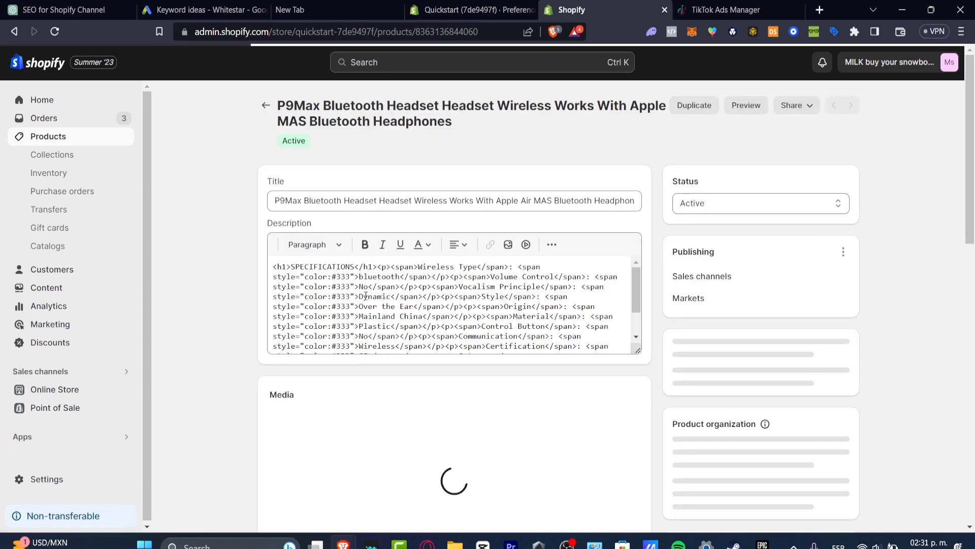
{"action": "left_click", "coordinate": [266, 105]}
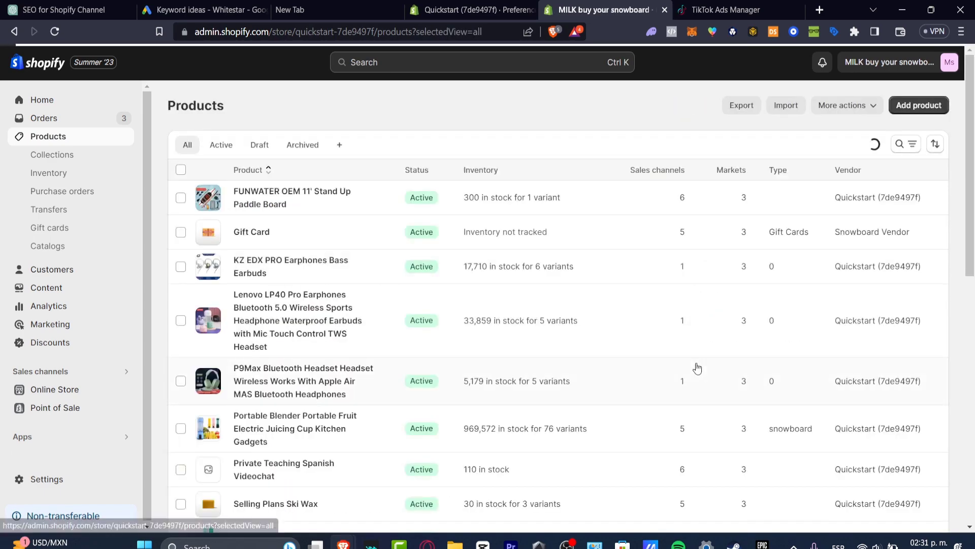
- Review the FUNWATER OEM 11' Stand Up Paddle Board product's description and media
{"action": "left_click", "coordinate": [297, 196]}
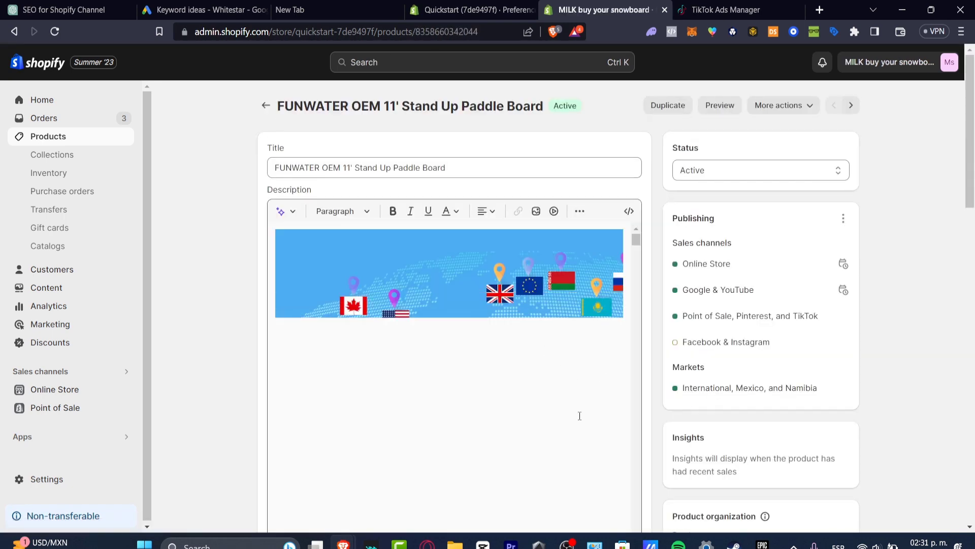
{"action": "scroll", "coordinate": [650, 282], "scroll_direction": "down", "scroll_amount": 8}
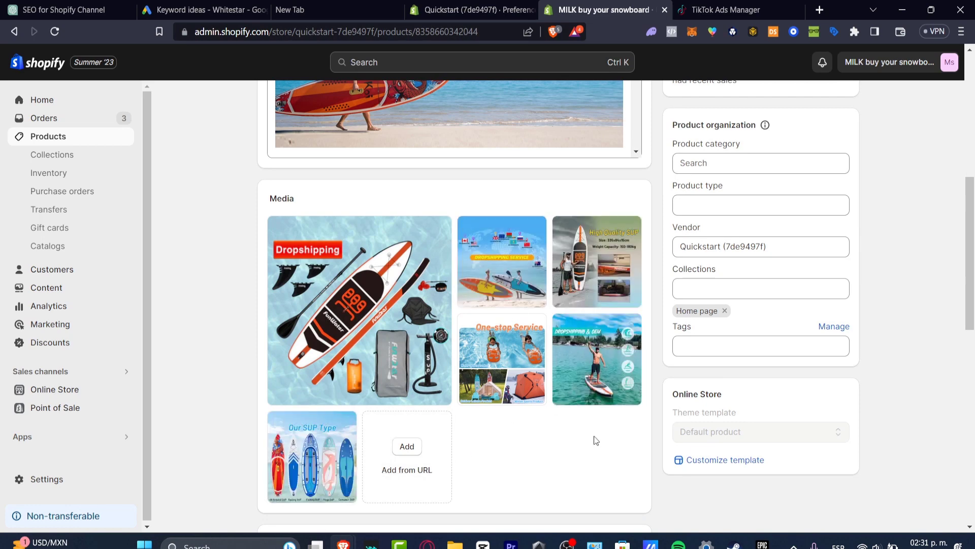
{"action": "scroll", "coordinate": [606, 458], "scroll_direction": "up", "scroll_amount": 4}
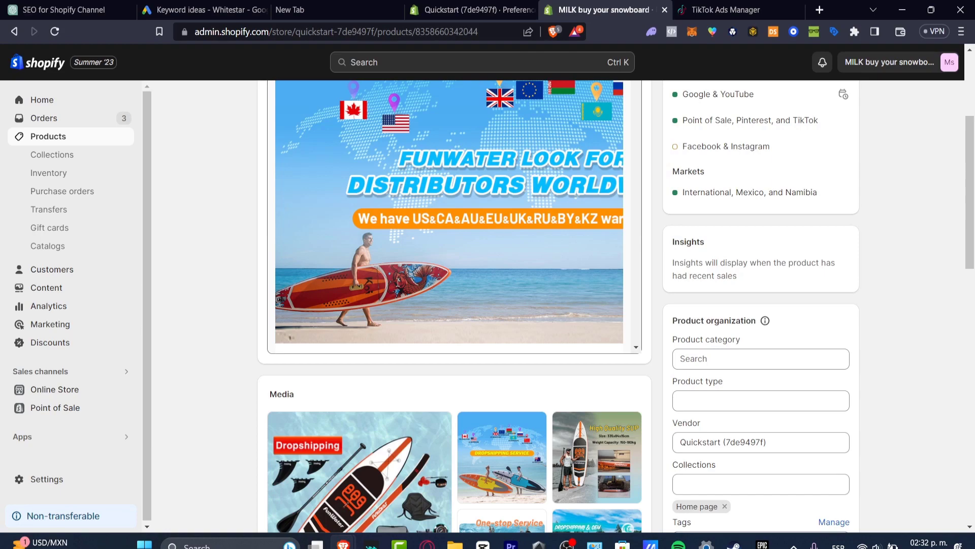
{"action": "scroll", "coordinate": [518, 266], "scroll_direction": "down", "scroll_amount": 5}
{"action": "scroll", "coordinate": [519, 266], "scroll_direction": "up", "scroll_amount": 5}
{"action": "scroll", "coordinate": [664, 325], "scroll_direction": "up", "scroll_amount": 4}
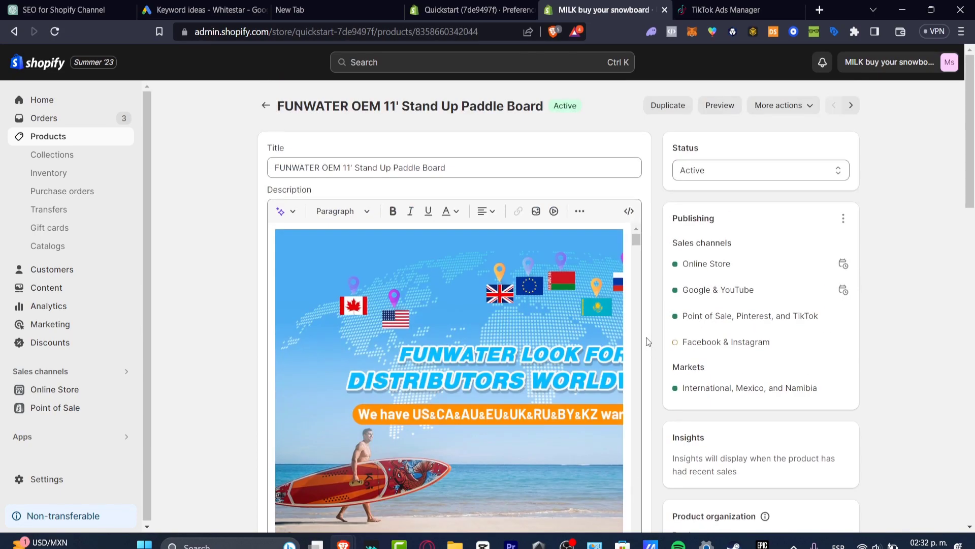
{"action": "scroll", "coordinate": [648, 341], "scroll_direction": "down", "scroll_amount": 10}
- Move through the browser tabs and scroll to the snowboard end-of-season sale video
{"action": "left_click", "coordinate": [706, 8]}
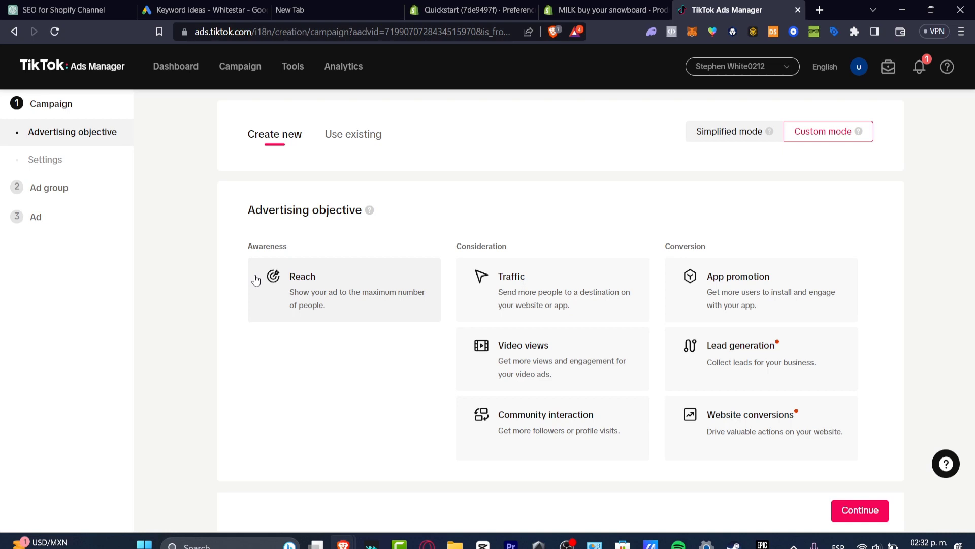
{"action": "left_click", "coordinate": [634, 5]}
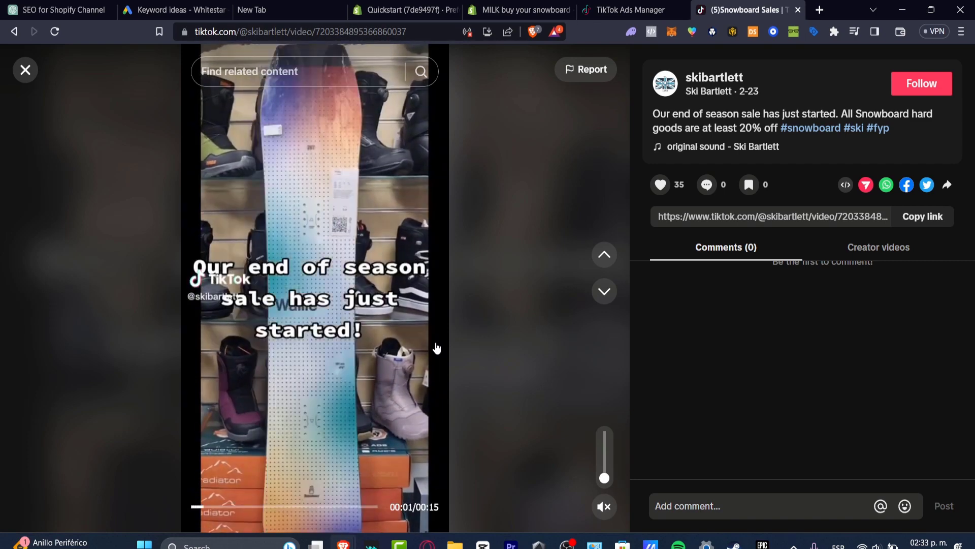
{"action": "scroll", "coordinate": [488, 355], "scroll_direction": "down", "scroll_amount": 1}
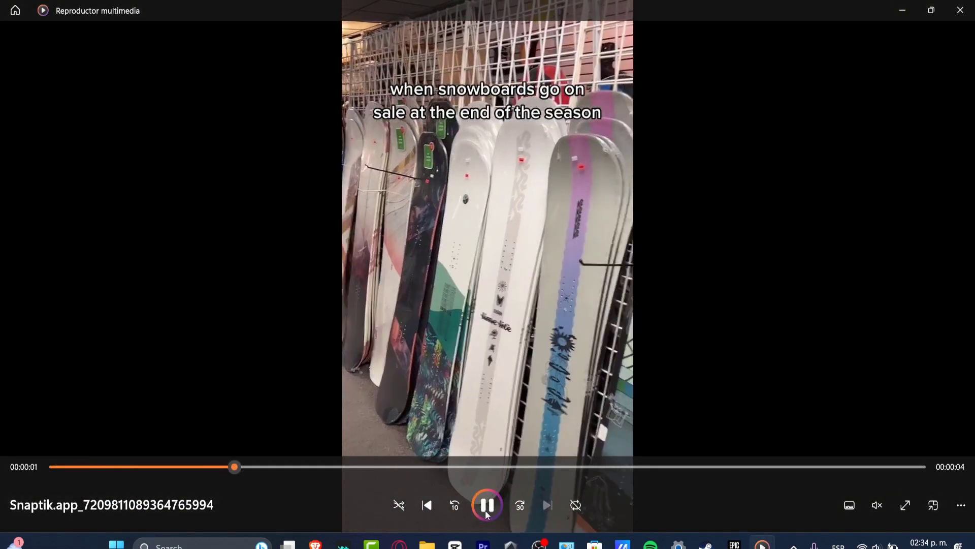
- Pause the Snaptik.app snowboard sale clip, close the player, and return to the campaign setup
{"action": "left_click", "coordinate": [487, 505]}
{"action": "left_click", "coordinate": [972, 19]}
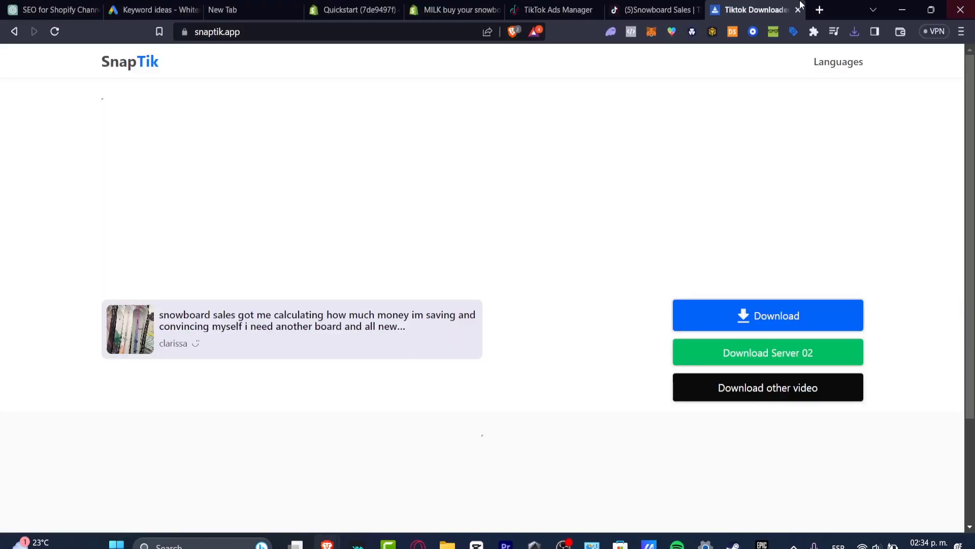
{"action": "left_click", "coordinate": [554, 6]}
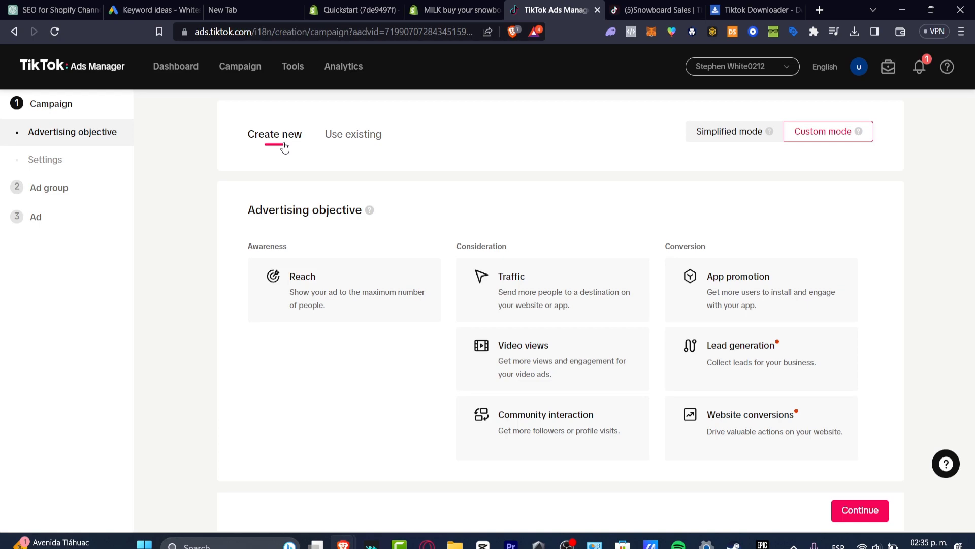
- Look over the snowboard products in the Shopify Products list
{"action": "left_click", "coordinate": [350, 10]}
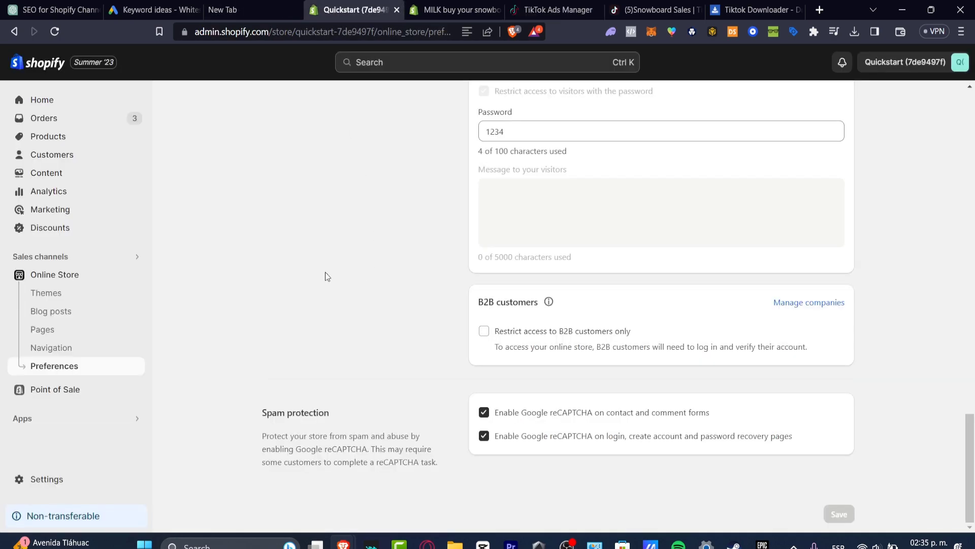
{"action": "left_click", "coordinate": [55, 139]}
{"action": "scroll", "coordinate": [484, 328], "scroll_direction": "down", "scroll_amount": 10}
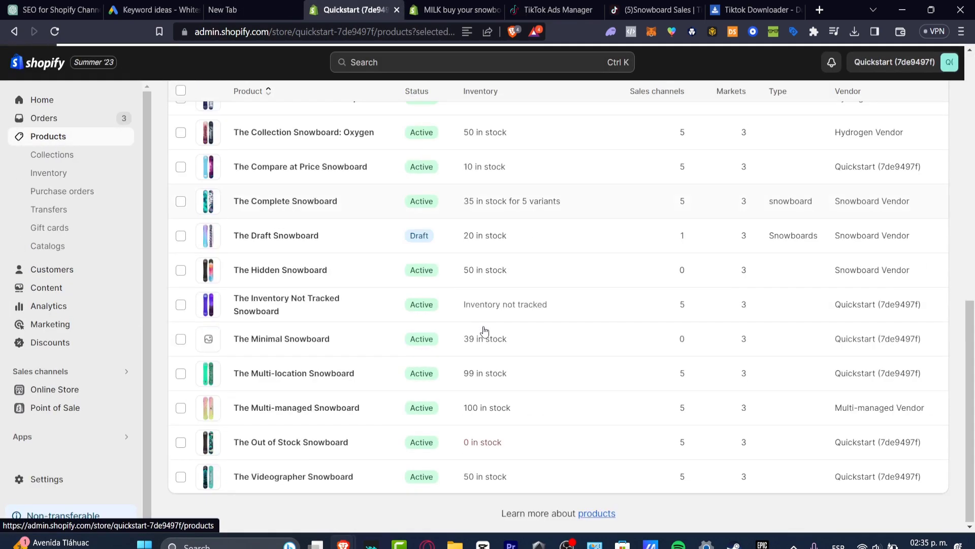
{"action": "scroll", "coordinate": [483, 331], "scroll_direction": "up", "scroll_amount": 10}
{"action": "scroll", "coordinate": [484, 332], "scroll_direction": "down", "scroll_amount": 10}
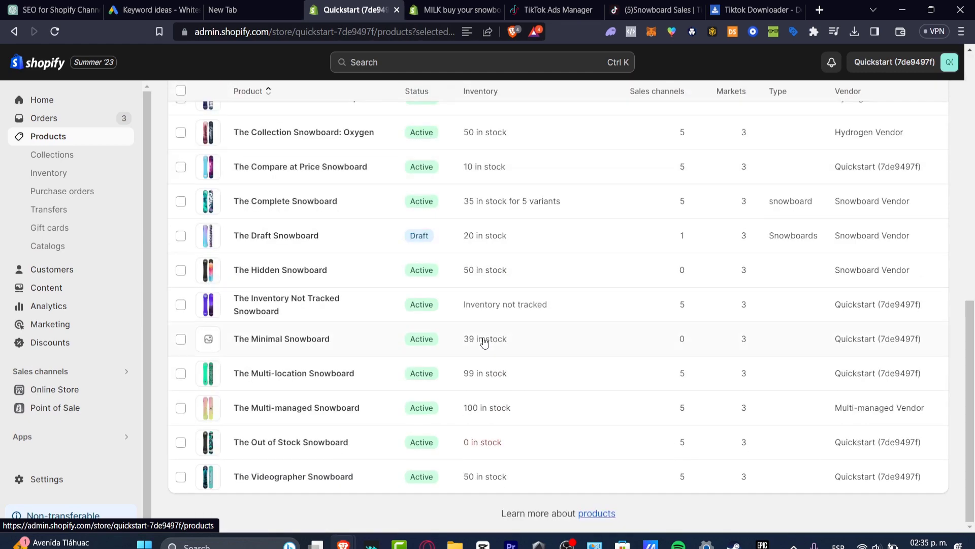
- Go back to the Ads Manager objectives via the snowboard sale video tab
{"action": "left_click", "coordinate": [554, 9]}
{"action": "left_click", "coordinate": [659, 7]}
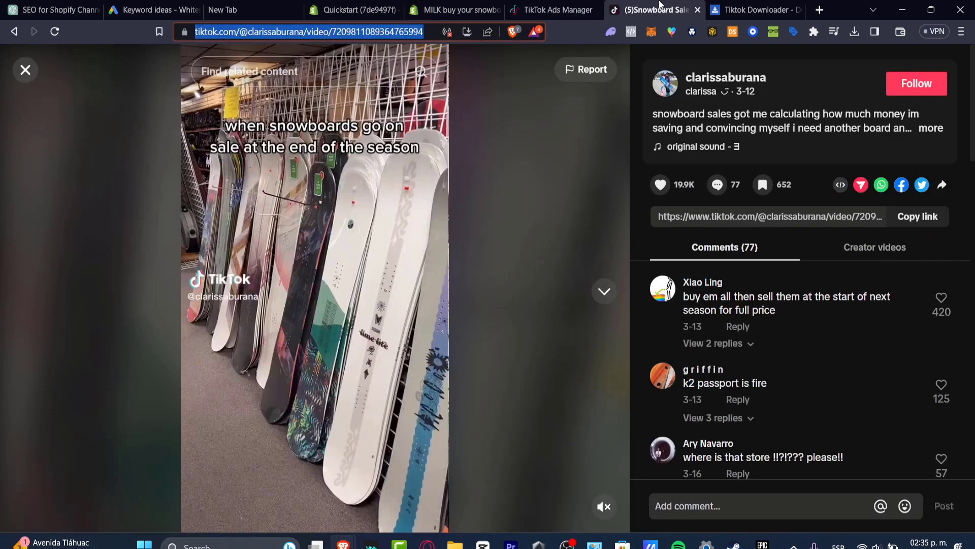
{"action": "left_click", "coordinate": [559, 10]}
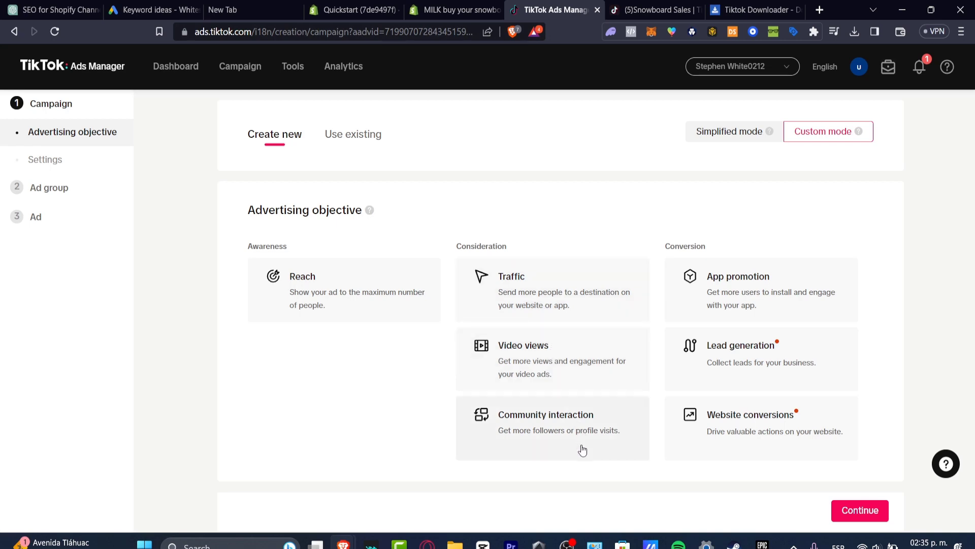
- Choose Website conversions with Smart performance on and name the campaign 'Snowboarding Shopify SB123'
{"action": "mouse_move", "coordinate": [772, 437]}
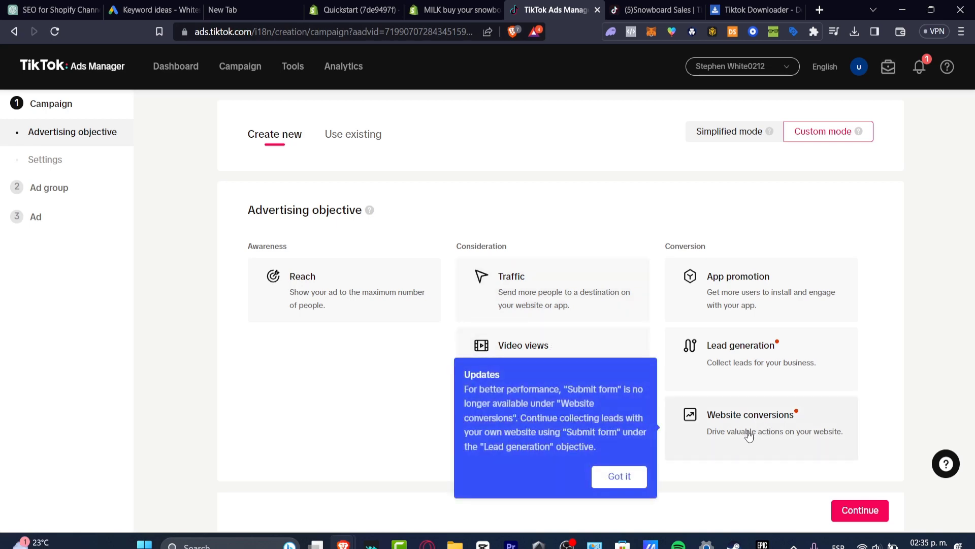
{"action": "left_click", "coordinate": [762, 430]}
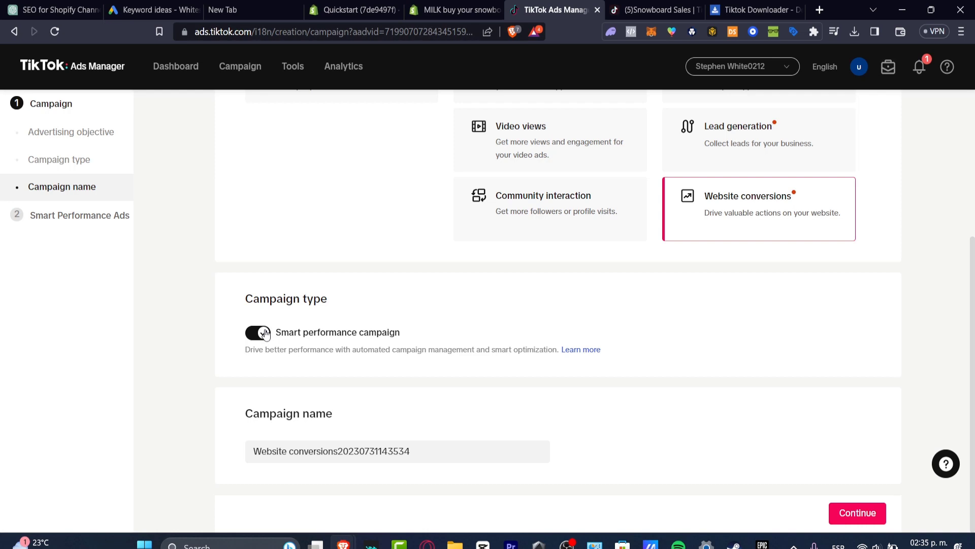
{"action": "triple_click", "coordinate": [416, 453]}
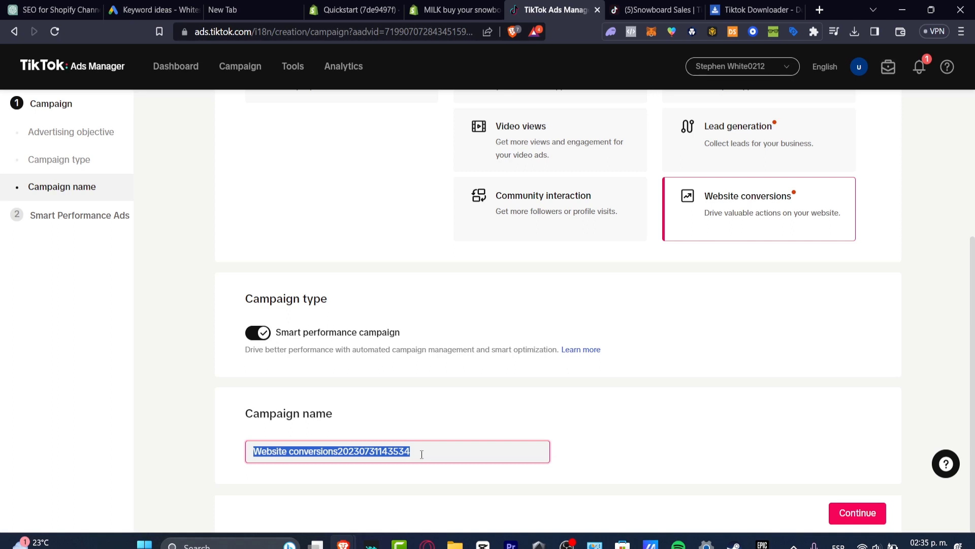
{"action": "type", "text": "Snowboard"}
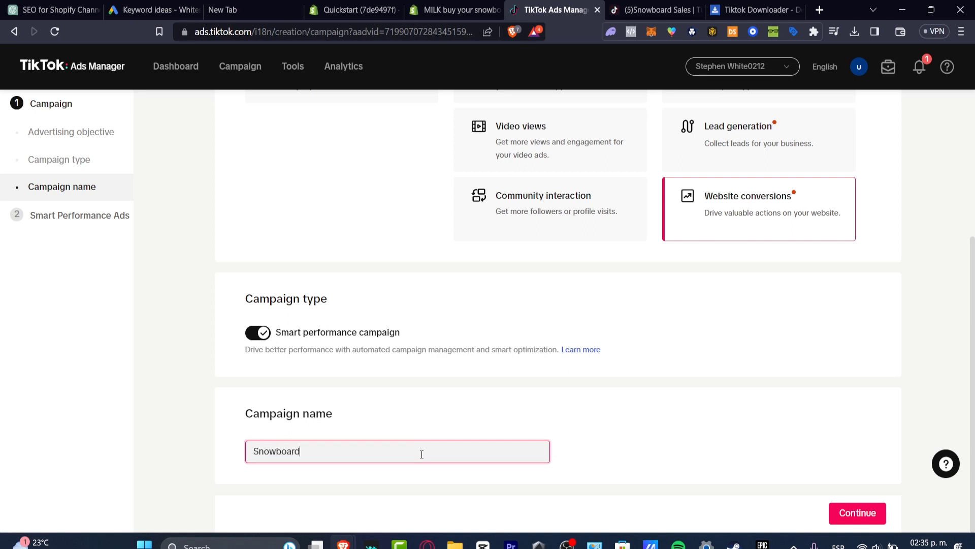
{"action": "type", "text": "ing Shopify SB123"}
- Track conversions with the TikTok Pixel for Shopify on the Add to Cart event
{"action": "left_click", "coordinate": [857, 513]}
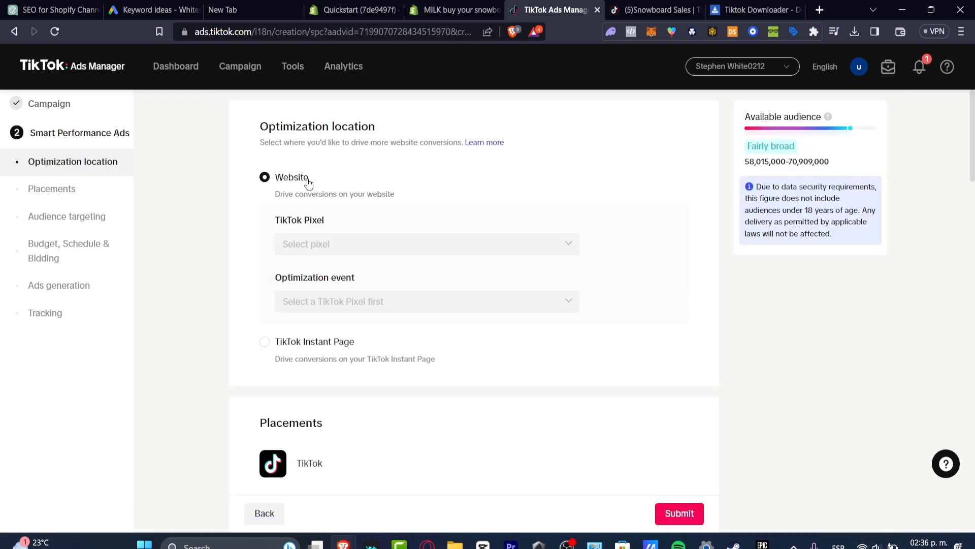
{"action": "left_click", "coordinate": [338, 243]}
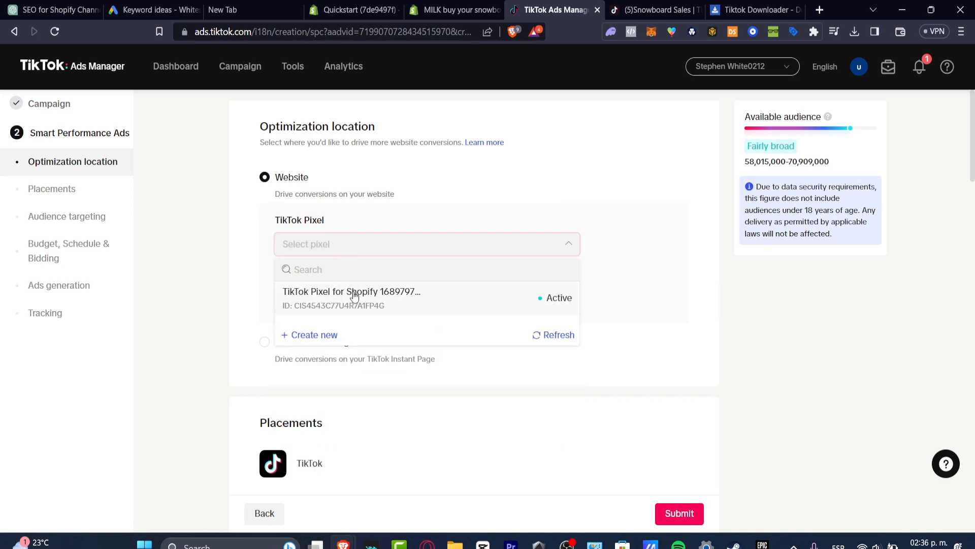
{"action": "left_click", "coordinate": [383, 293]}
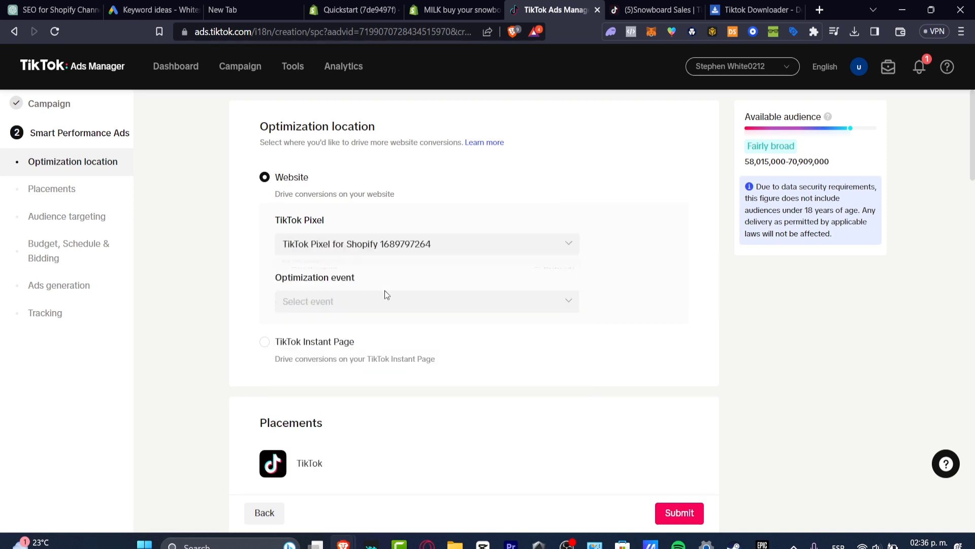
{"action": "left_click", "coordinate": [385, 249]}
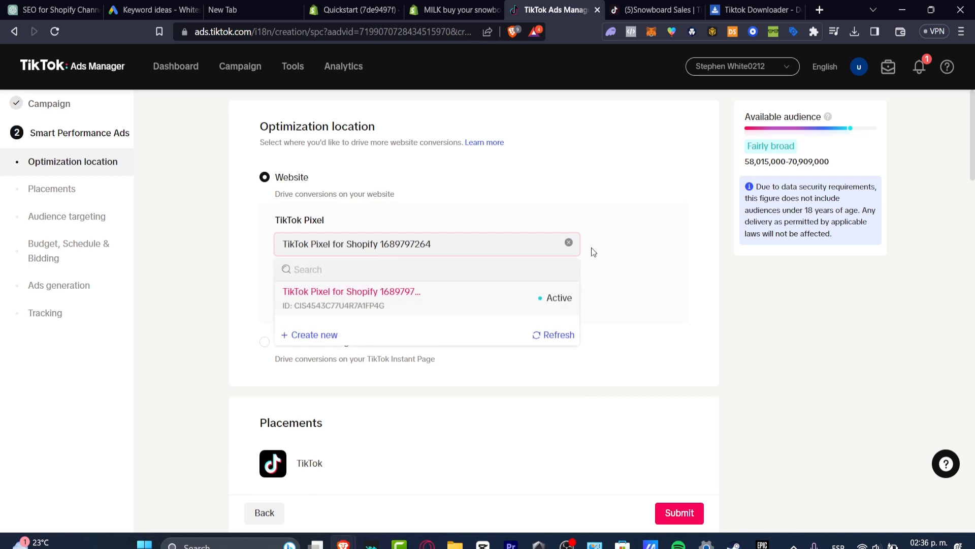
{"action": "left_click", "coordinate": [629, 238]}
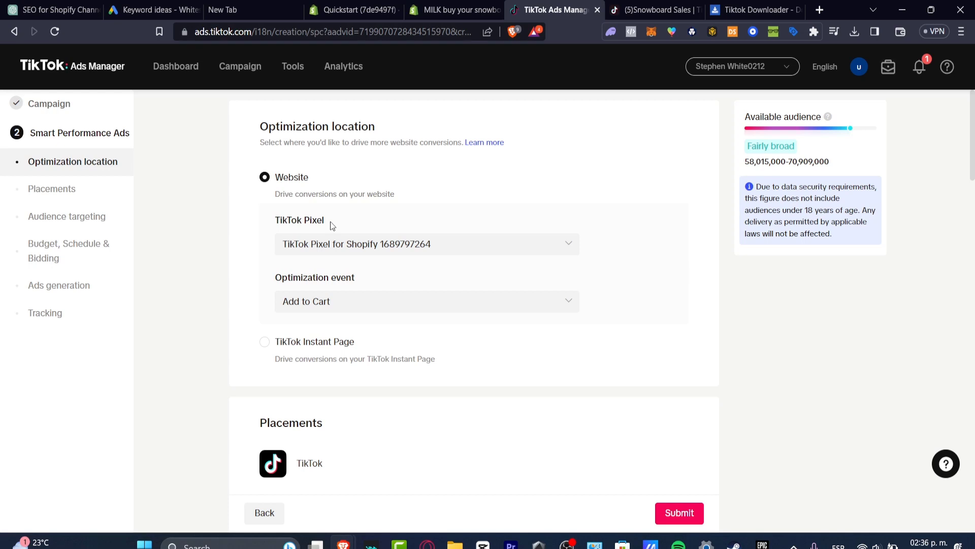
- Turn off user comments and video downloads for the ads
{"action": "scroll", "coordinate": [332, 225], "scroll_direction": "down", "scroll_amount": 4}
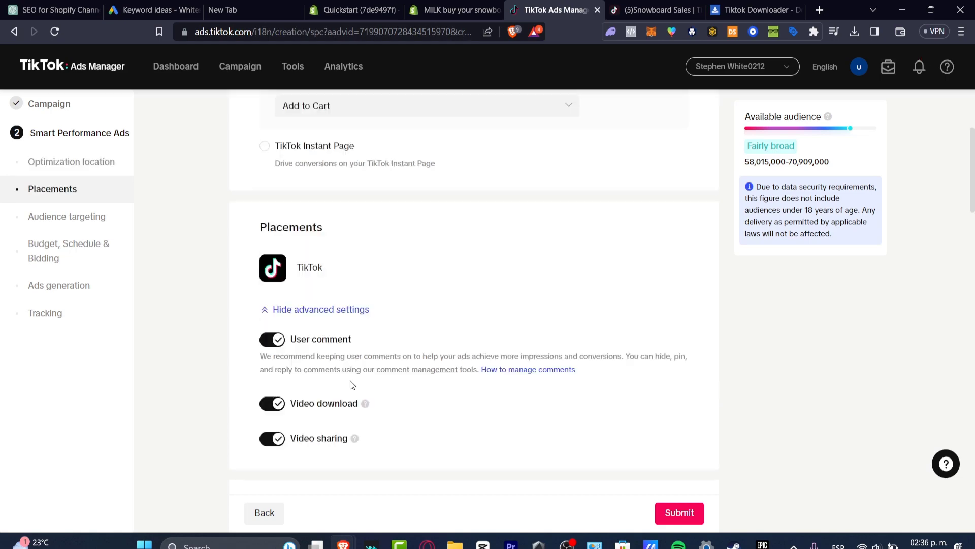
{"action": "left_click", "coordinate": [276, 341]}
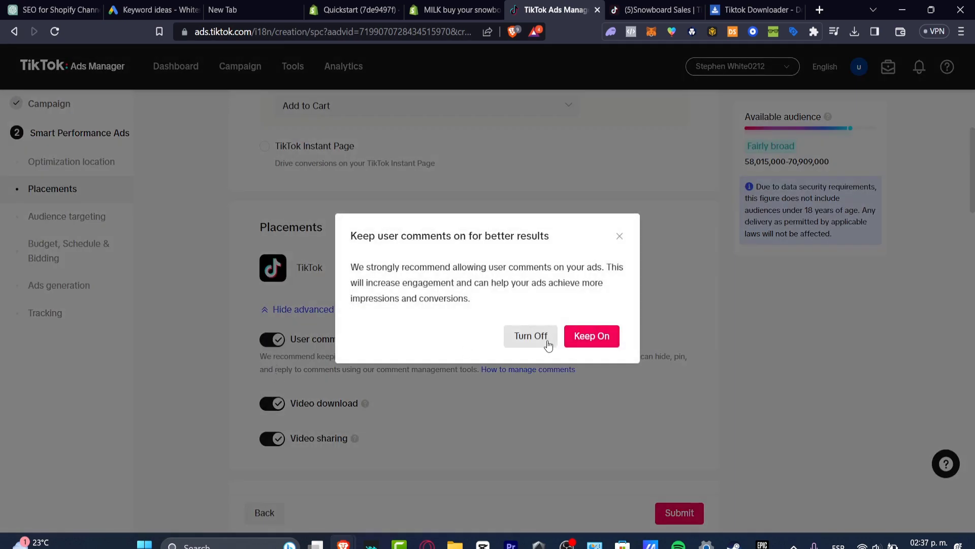
{"action": "left_click", "coordinate": [529, 336]}
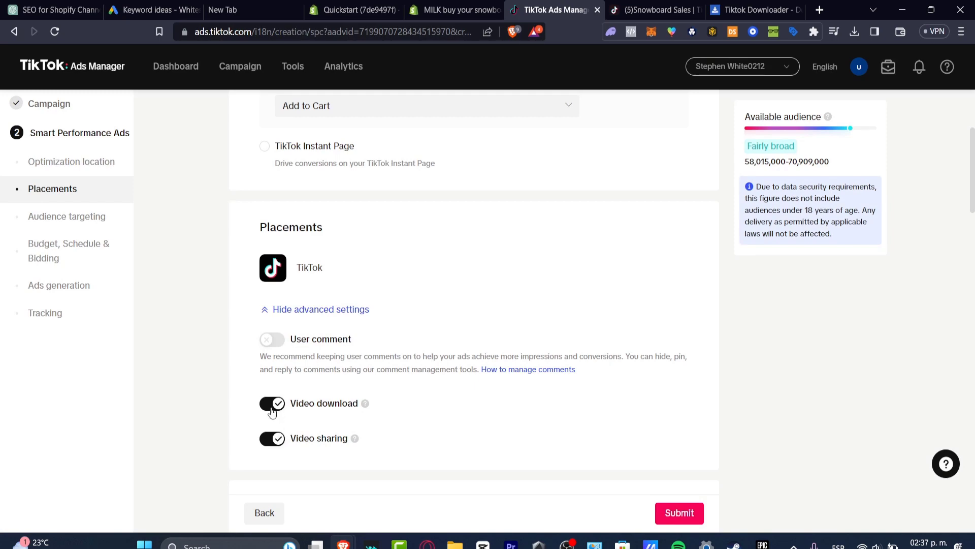
{"action": "left_click", "coordinate": [272, 404]}
{"action": "scroll", "coordinate": [432, 401], "scroll_direction": "down", "scroll_amount": 4}
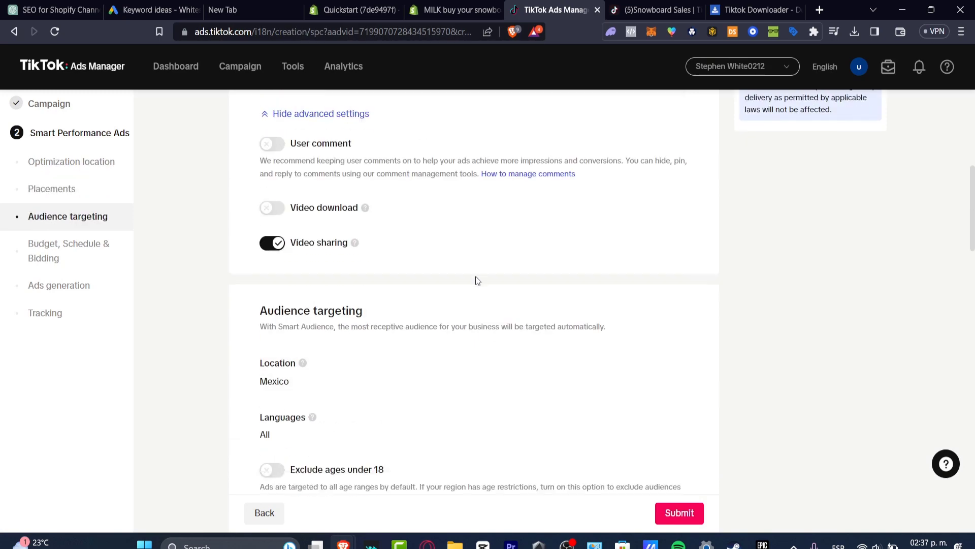
- Replace Mexico with Indonesia as the target location and bring up the Languages list
{"action": "scroll", "coordinate": [519, 302], "scroll_direction": "down", "scroll_amount": 4}
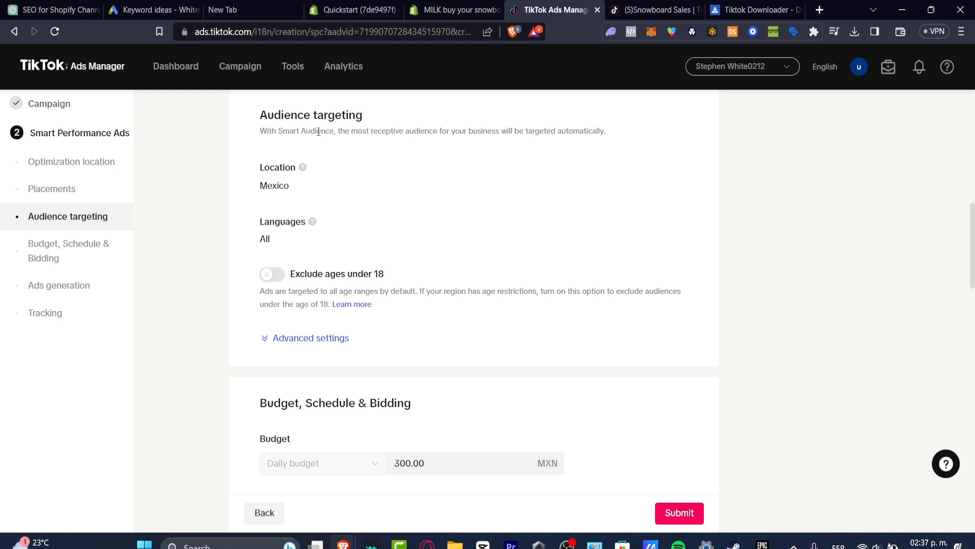
{"action": "left_click", "coordinate": [664, 173]}
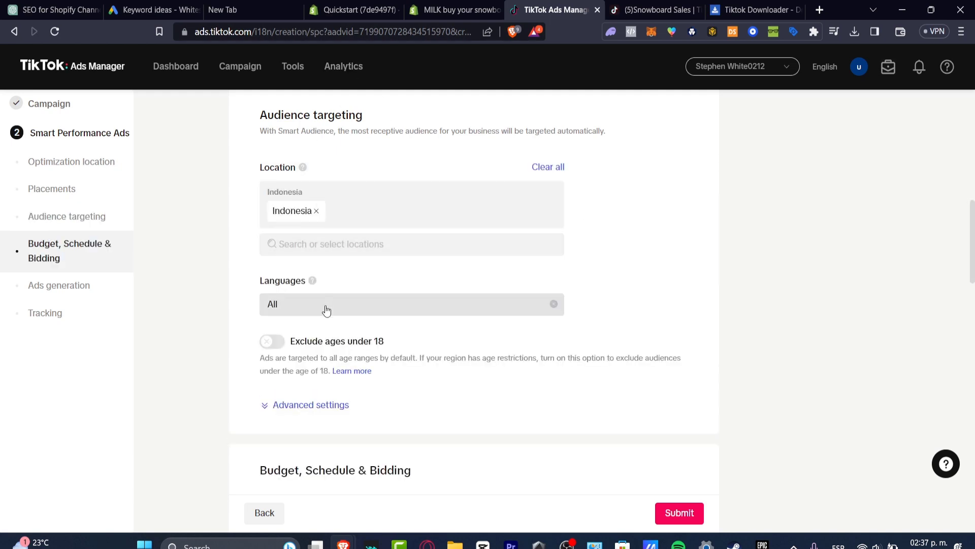
{"action": "left_click", "coordinate": [327, 307]}
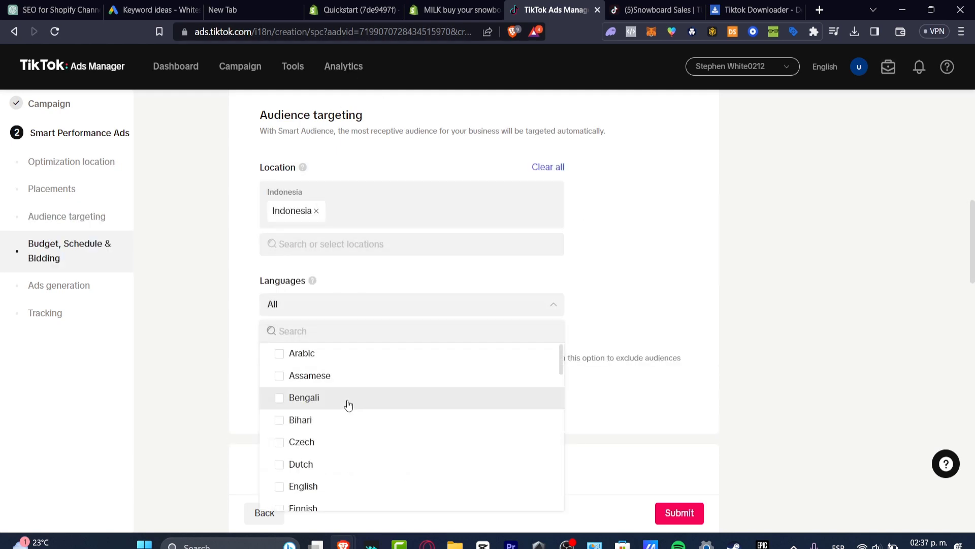
- Target English only and leave the daily budget at 300.00 MXN
{"action": "left_click", "coordinate": [281, 488]}
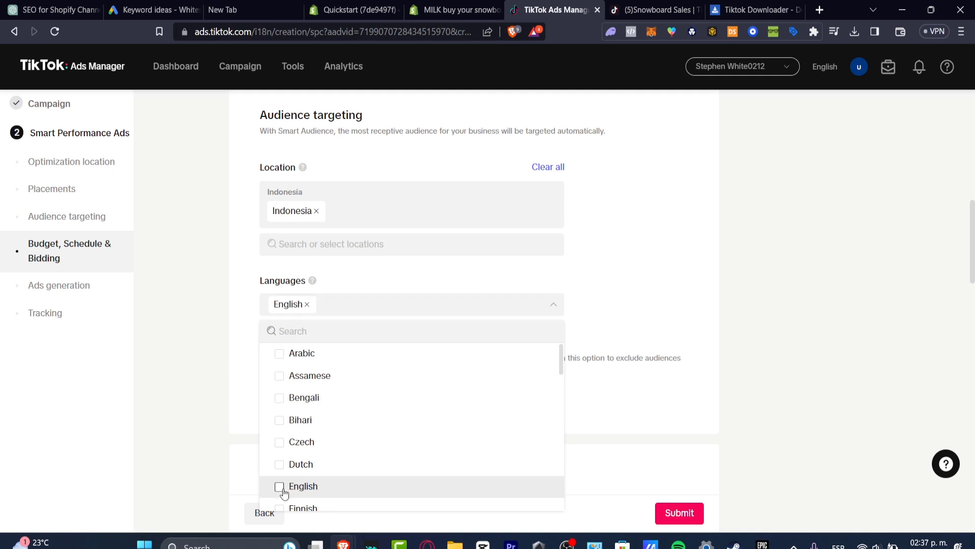
{"action": "left_click", "coordinate": [650, 296]}
{"action": "scroll", "coordinate": [444, 328], "scroll_direction": "down", "scroll_amount": 4}
{"action": "left_click", "coordinate": [445, 338]}
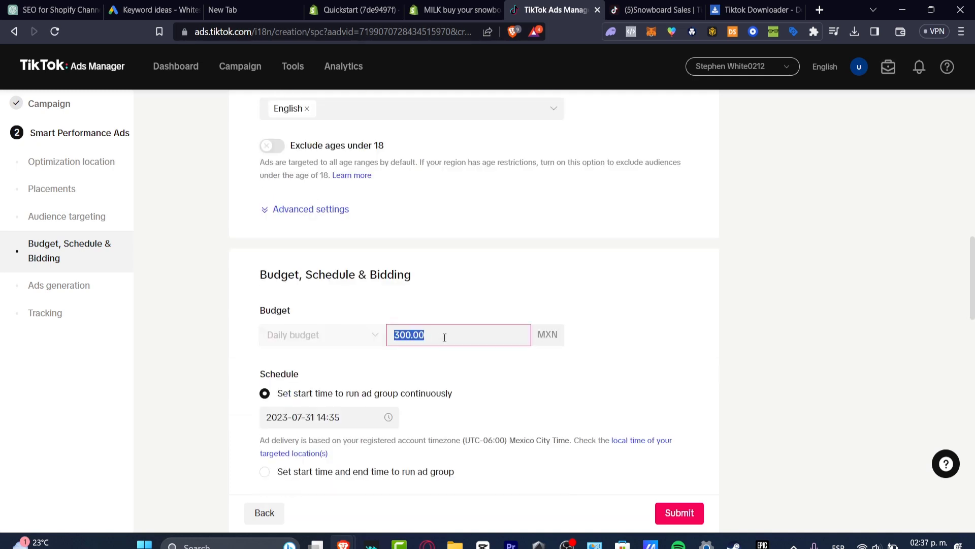
{"action": "left_click", "coordinate": [442, 336]}
{"action": "double_click", "coordinate": [438, 334]}
{"action": "left_click", "coordinate": [448, 313]}
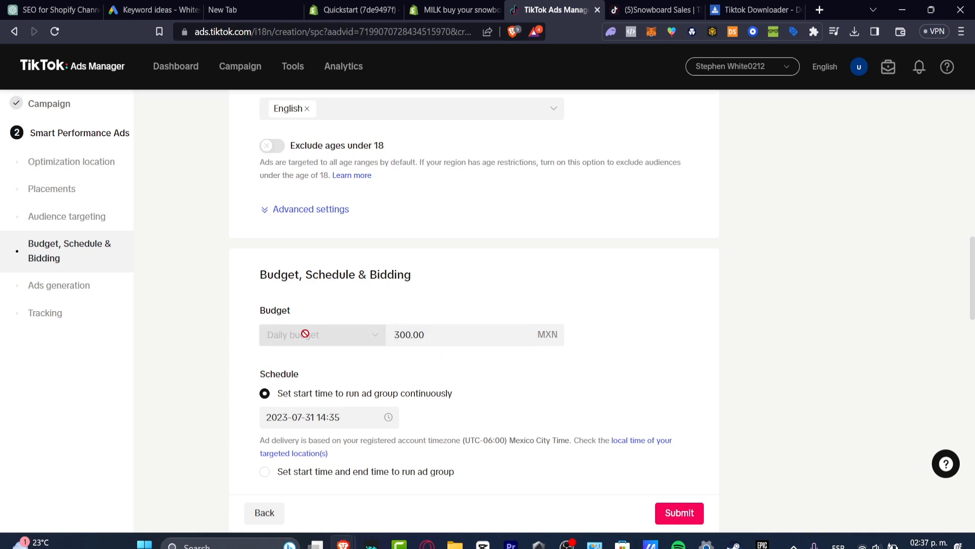
- Schedule 2023-07-31 to 2023-08-31, keep Conversion as optimization goal, and expand Advanced settings
{"action": "scroll", "coordinate": [356, 285], "scroll_direction": "down", "scroll_amount": 4}
{"action": "left_click", "coordinate": [337, 282]}
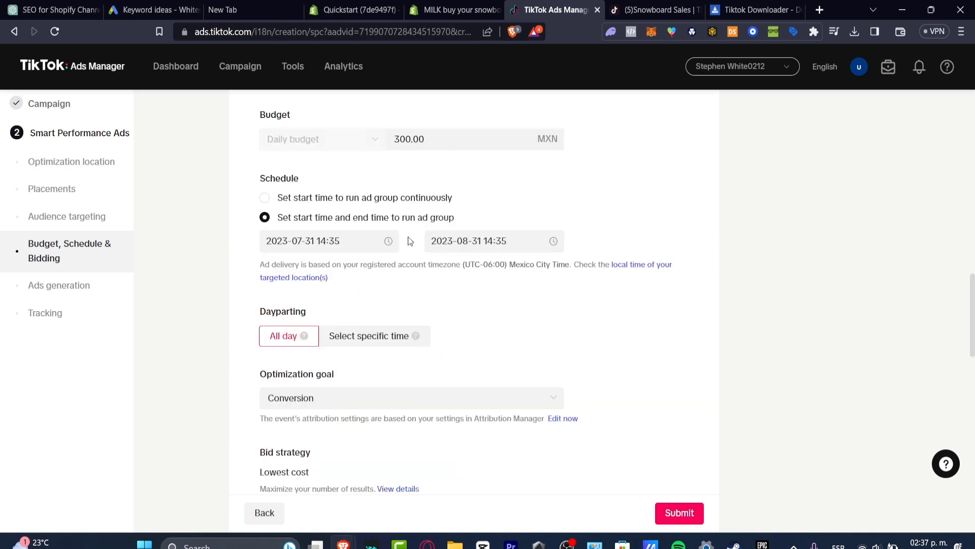
{"action": "scroll", "coordinate": [431, 226], "scroll_direction": "down", "scroll_amount": 4}
{"action": "left_click", "coordinate": [322, 203]}
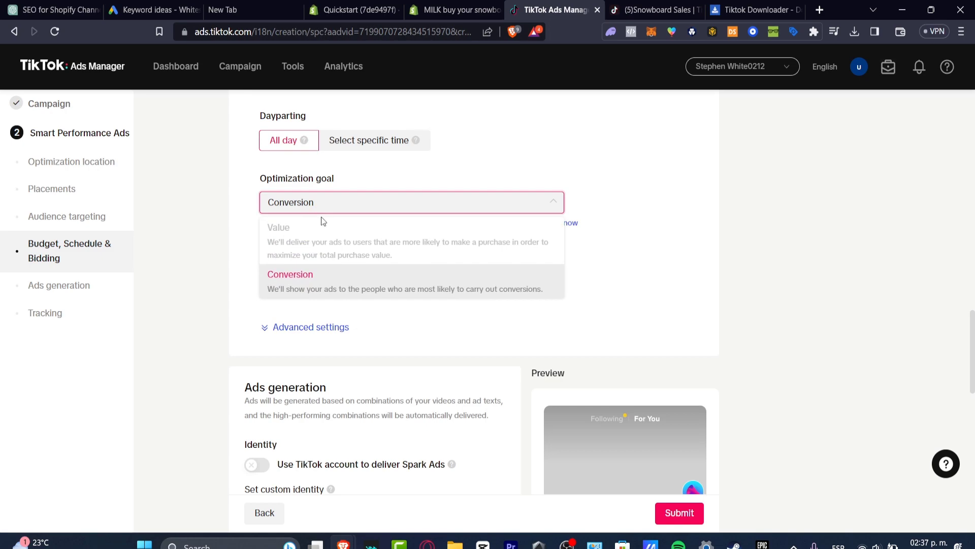
{"action": "left_click", "coordinate": [343, 285]}
{"action": "left_click", "coordinate": [311, 328]}
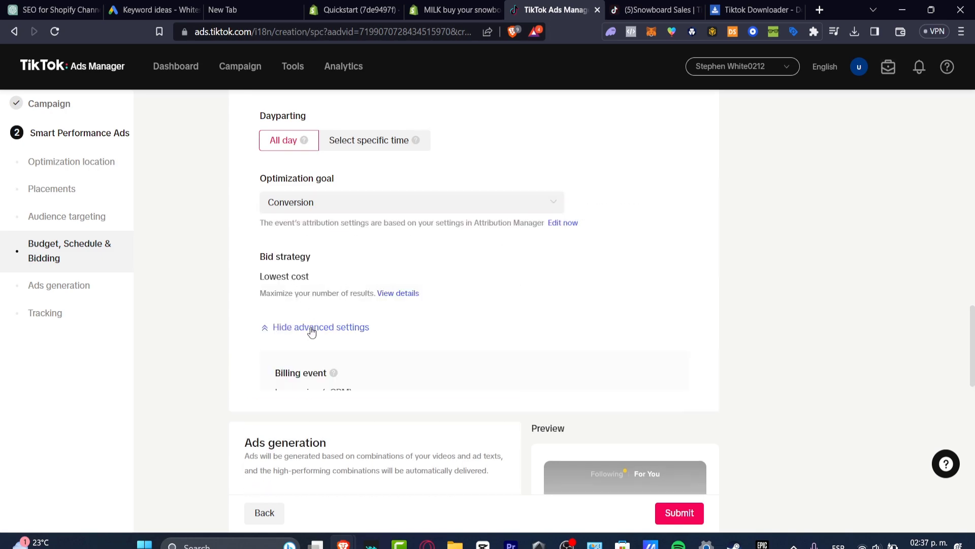
{"action": "scroll", "coordinate": [345, 323], "scroll_direction": "down", "scroll_amount": 4}
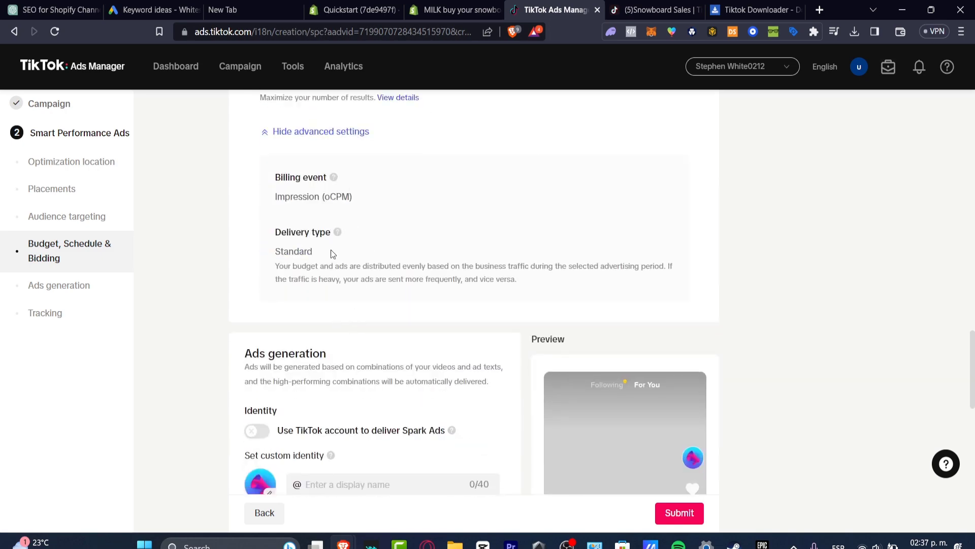
{"action": "scroll", "coordinate": [365, 313], "scroll_direction": "up", "scroll_amount": 12}
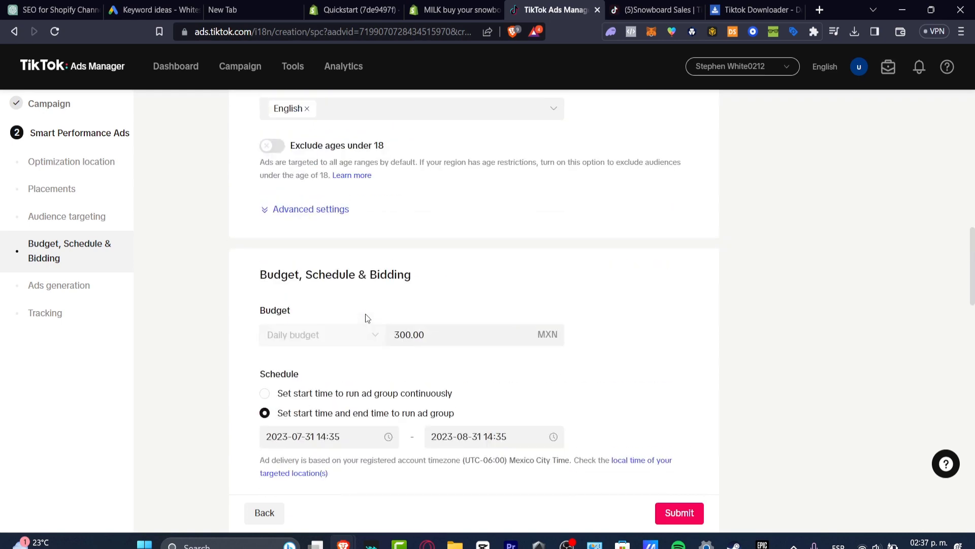
{"action": "scroll", "coordinate": [366, 315], "scroll_direction": "down", "scroll_amount": 4}
{"action": "scroll", "coordinate": [364, 315], "scroll_direction": "down", "scroll_amount": 4}
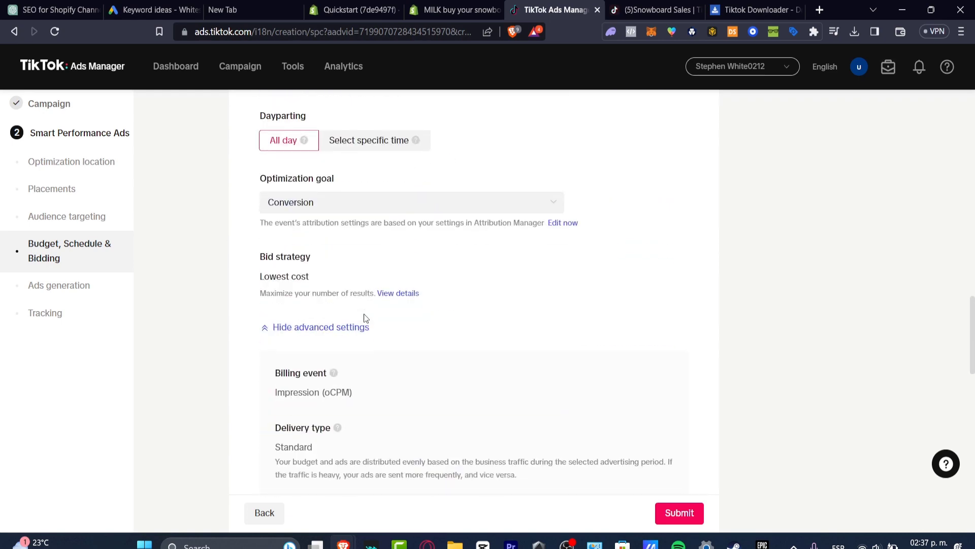
{"action": "scroll", "coordinate": [362, 315], "scroll_direction": "down", "scroll_amount": 4}
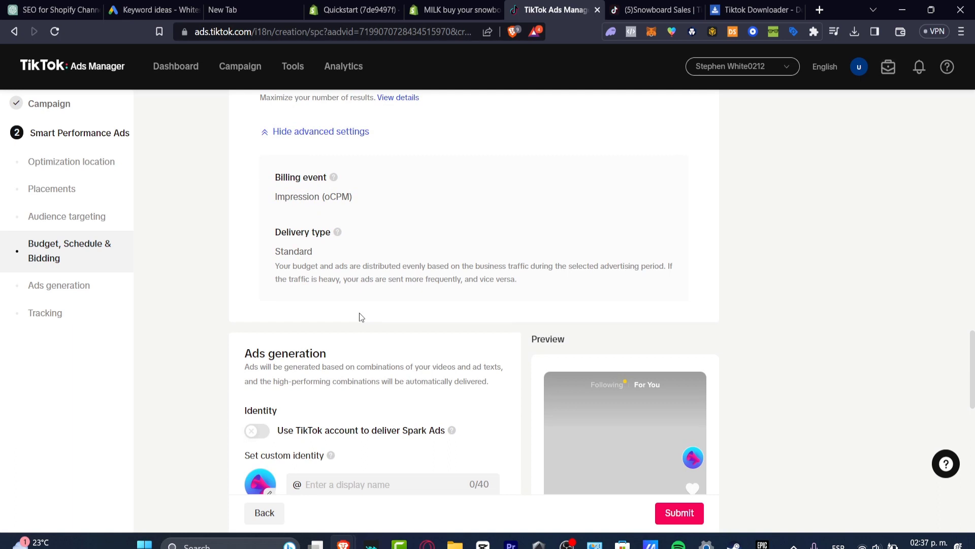
{"action": "scroll", "coordinate": [361, 316], "scroll_direction": "down", "scroll_amount": 4}
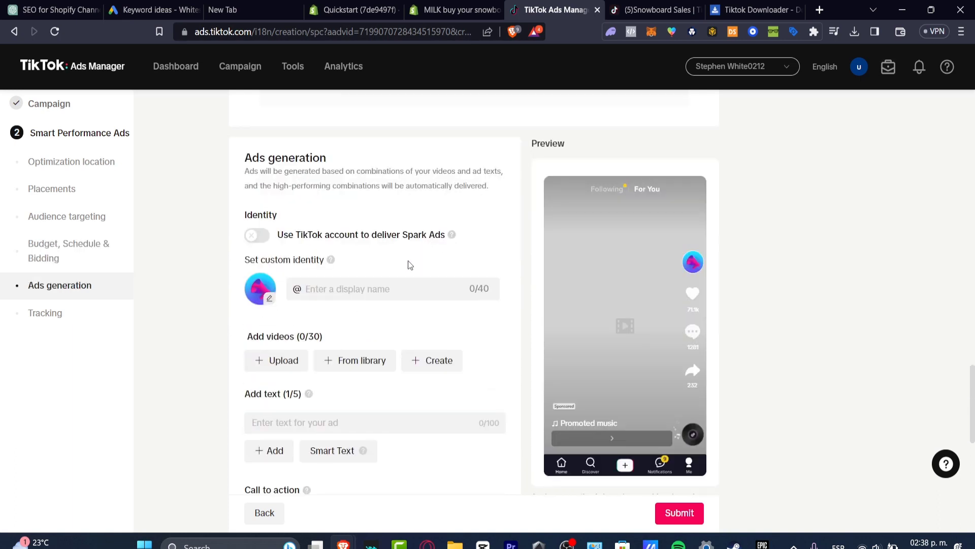
- Set display name 'Tech Xpress' and upload the Snaptik.app clip from WORK (D:) > ENVATO ELEMENTS
{"action": "left_click", "coordinate": [357, 297]}
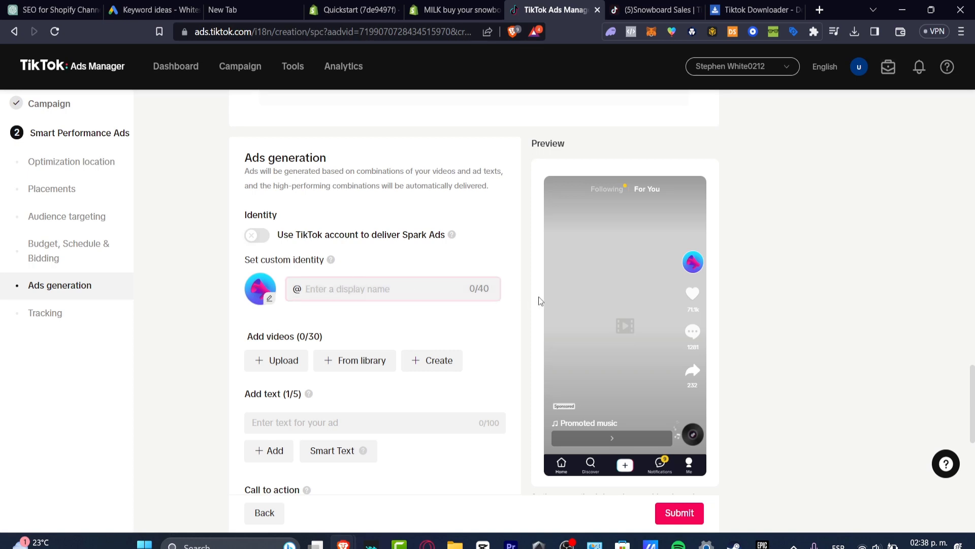
{"action": "type", "text": "Tech Xpress"}
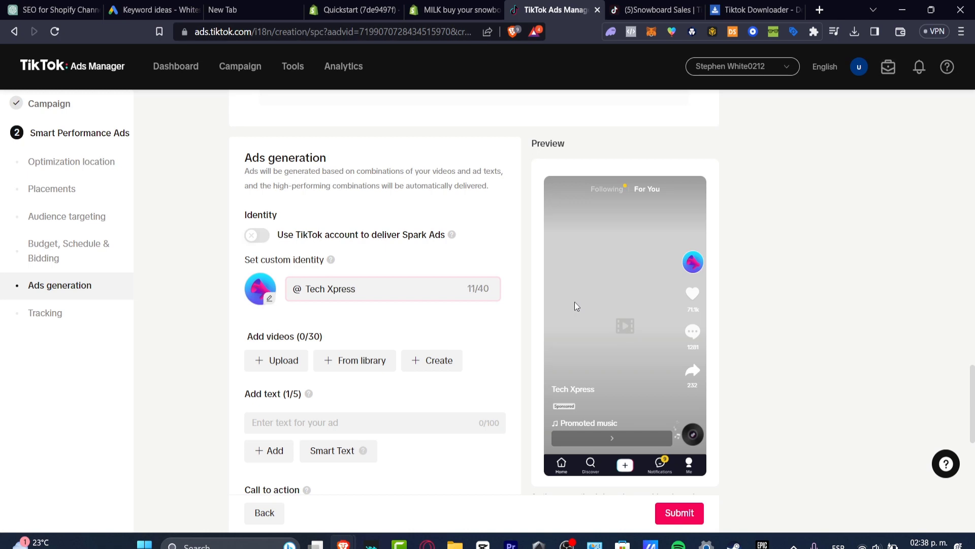
{"action": "left_click", "coordinate": [276, 360]}
{"action": "left_click", "coordinate": [669, 218]}
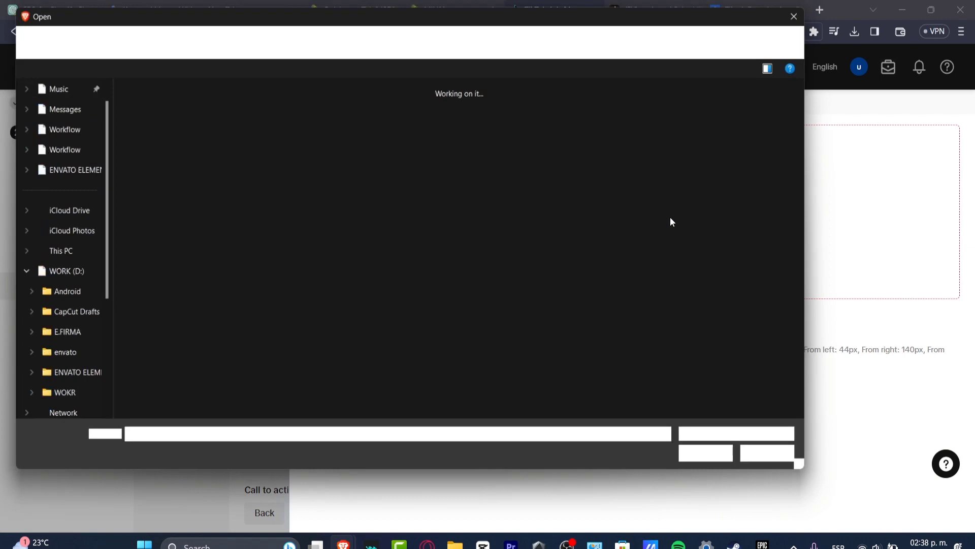
{"action": "scroll", "coordinate": [82, 339], "scroll_direction": "down", "scroll_amount": 4}
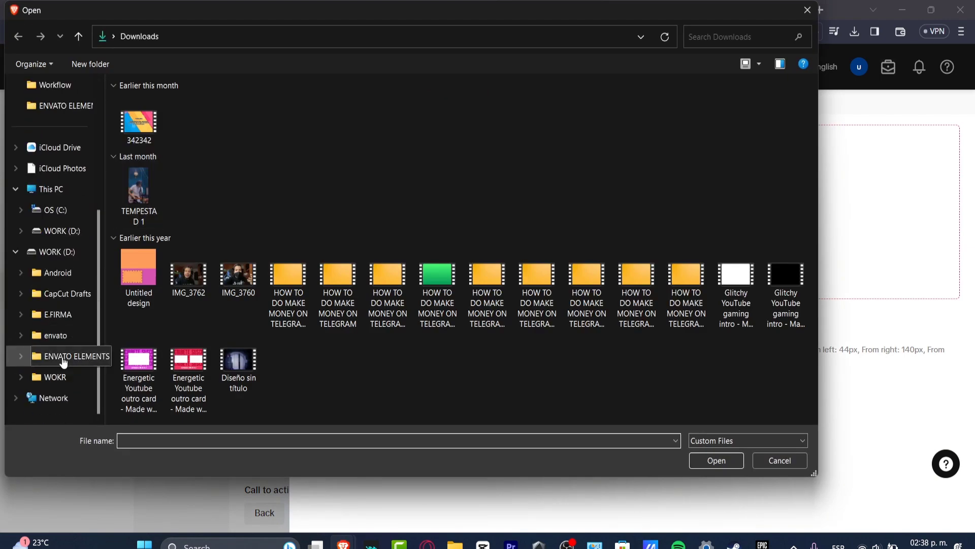
{"action": "left_click", "coordinate": [71, 356]}
{"action": "left_click", "coordinate": [325, 260]}
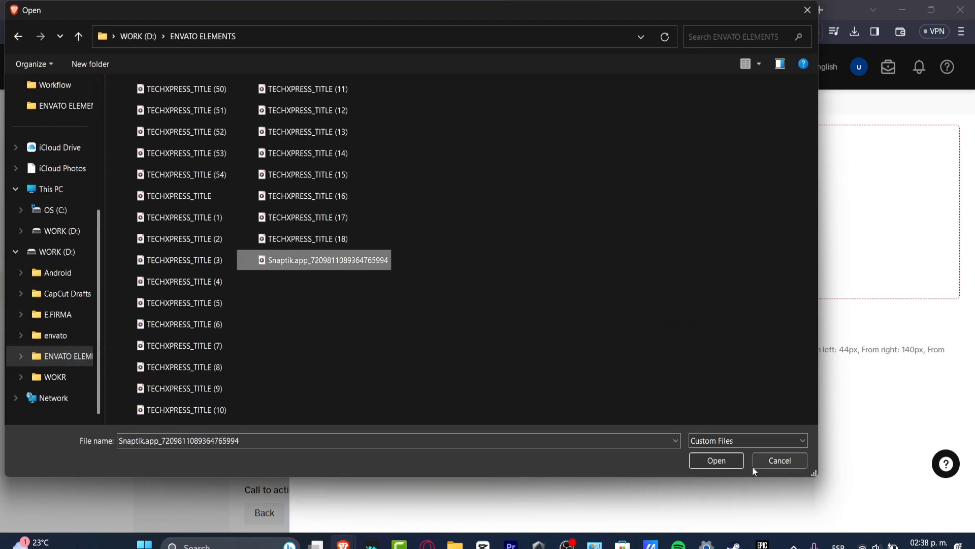
{"action": "left_click", "coordinate": [724, 460]}
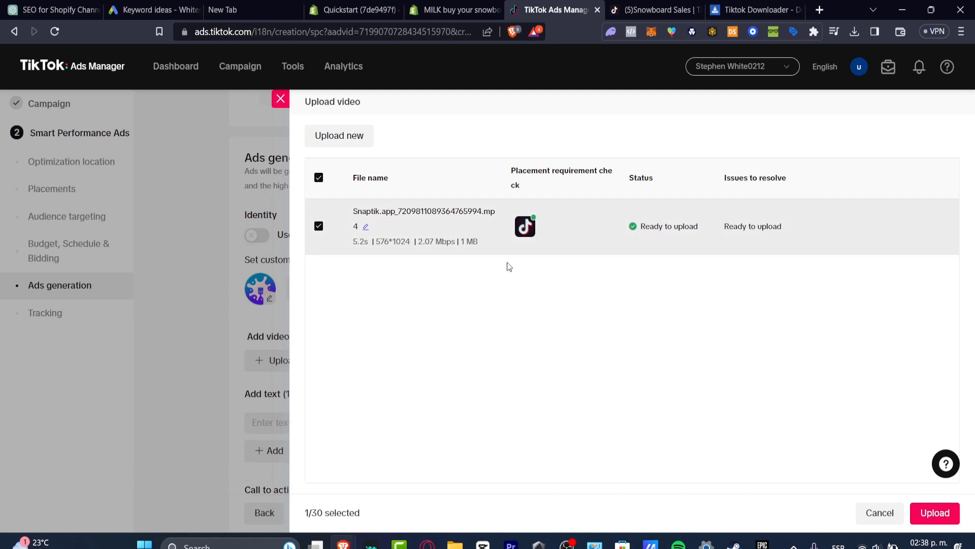
{"action": "left_click", "coordinate": [934, 518]}
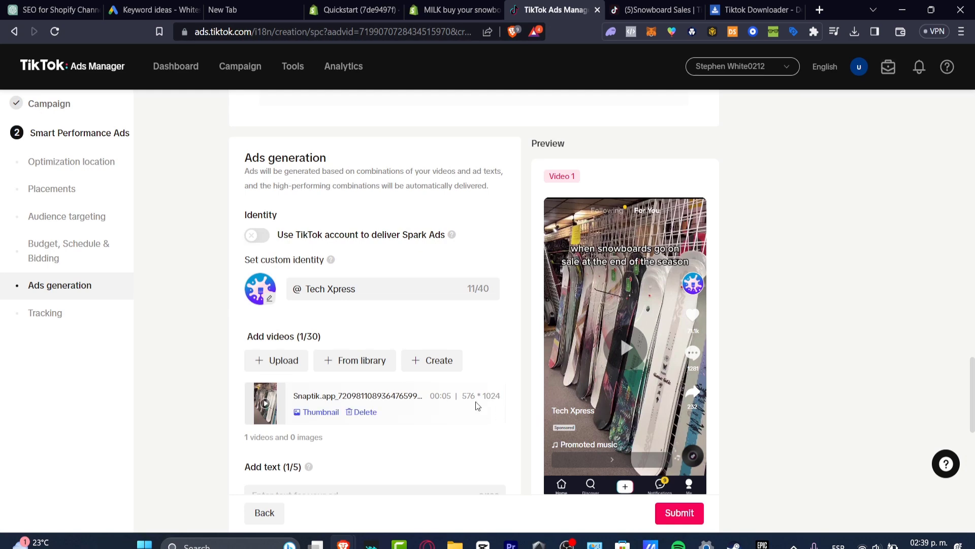
- Copy The Videographer Snowboard's Shopify preview URL into the ad's Website destination field
{"action": "scroll", "coordinate": [403, 254], "scroll_direction": "down", "scroll_amount": 4}
{"action": "scroll", "coordinate": [435, 397], "scroll_direction": "down", "scroll_amount": 4}
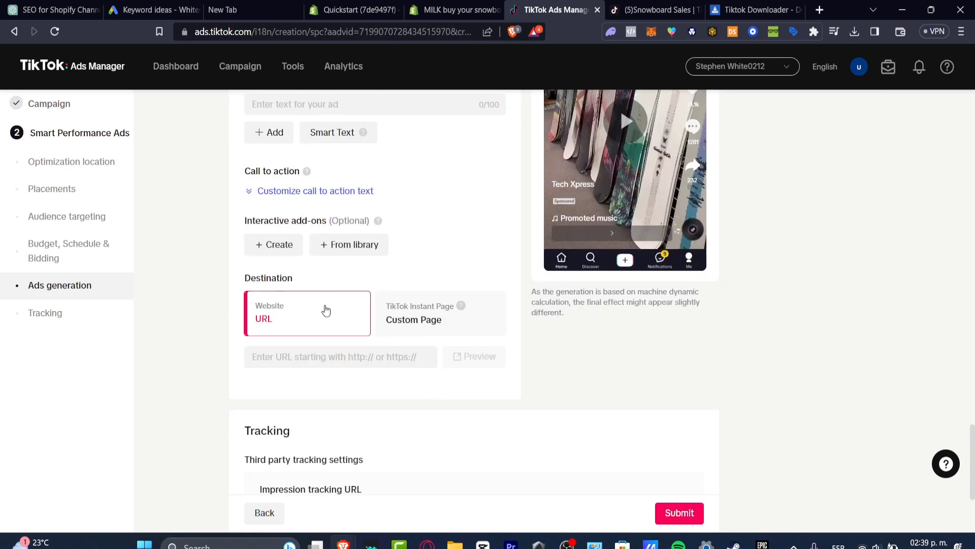
{"action": "left_click", "coordinate": [336, 358]}
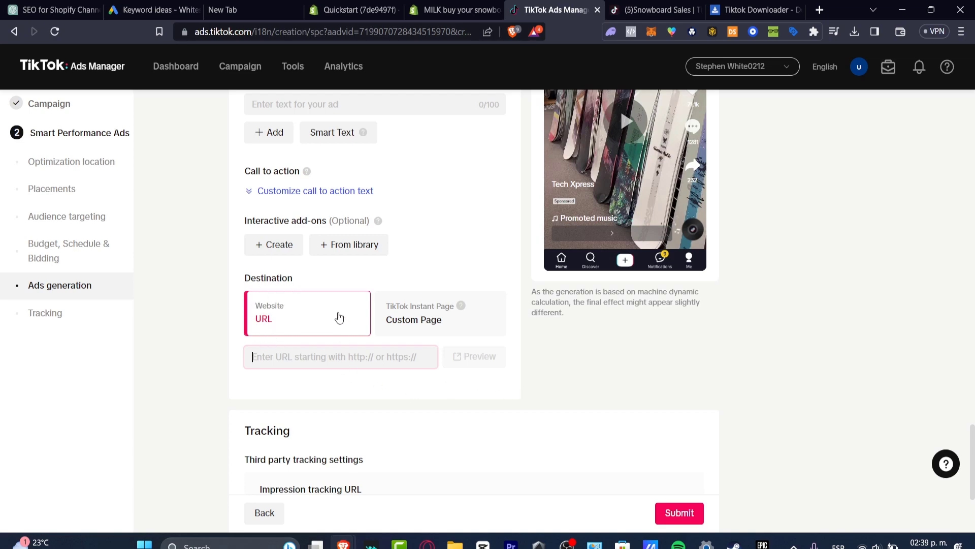
{"action": "left_click", "coordinate": [356, 10]}
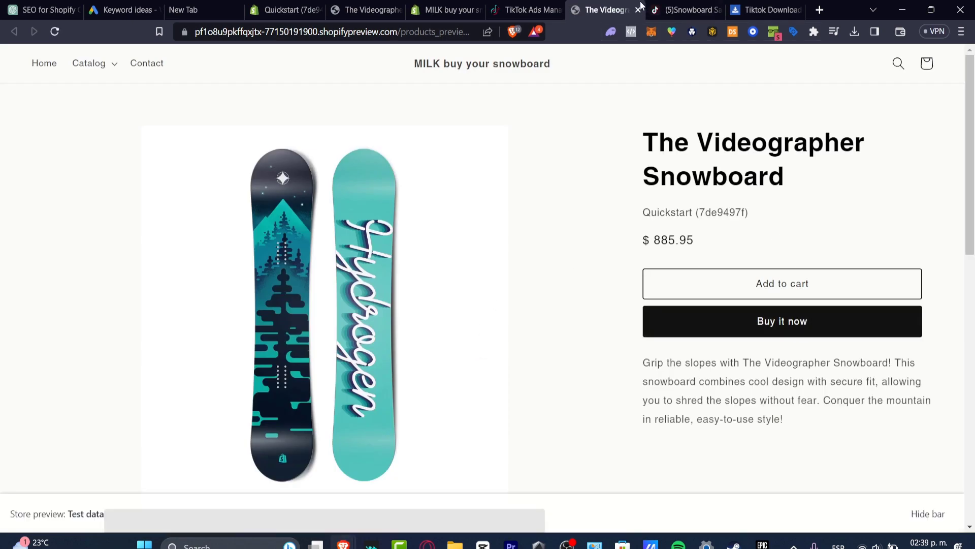
{"action": "left_click", "coordinate": [639, 10]}
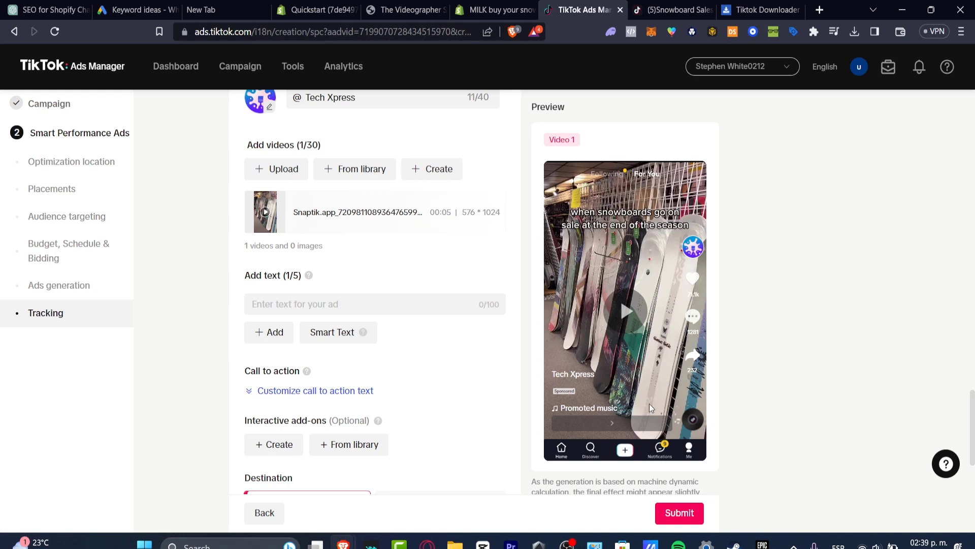
{"action": "scroll", "coordinate": [649, 403], "scroll_direction": "down", "scroll_amount": 8}
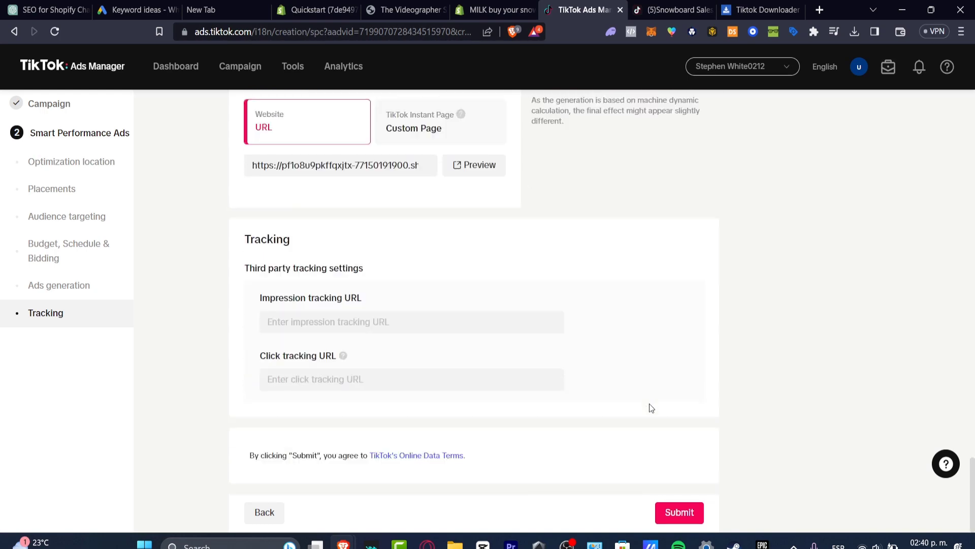
- Submit the campaign and check its available audience estimate of 6,175,000–7,548,000
{"action": "left_click", "coordinate": [687, 514]}
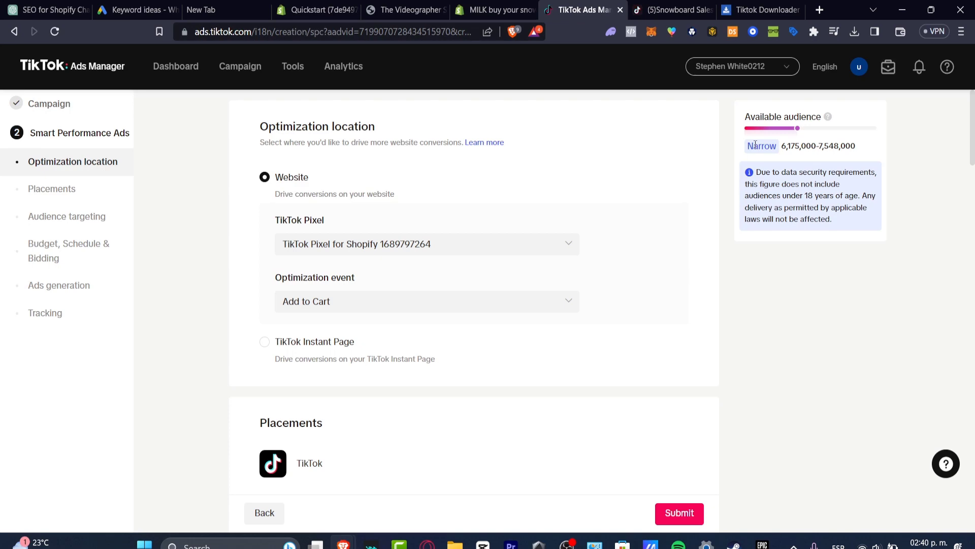
{"action": "left_click_drag", "start_coordinate": [756, 145], "coordinate": [839, 152]}
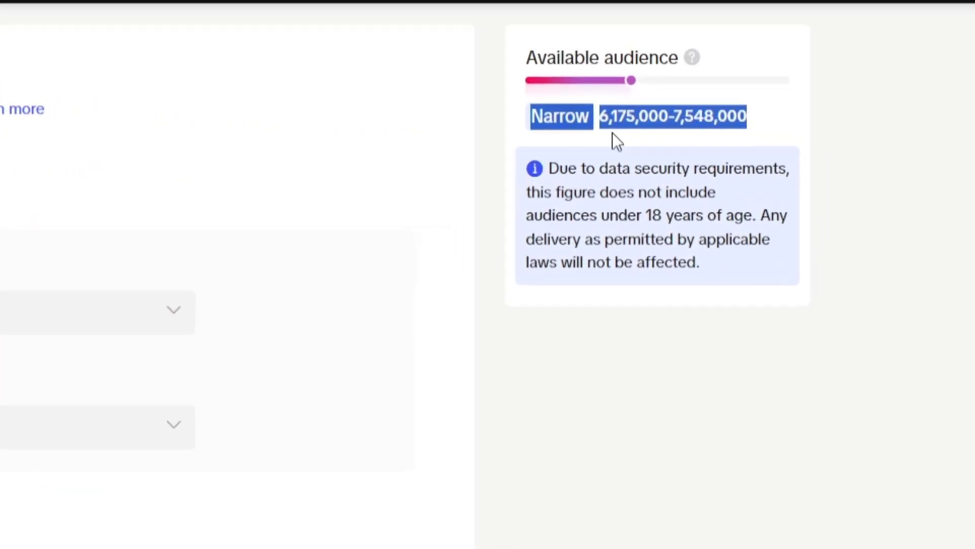
{"action": "left_click", "coordinate": [794, 157]}
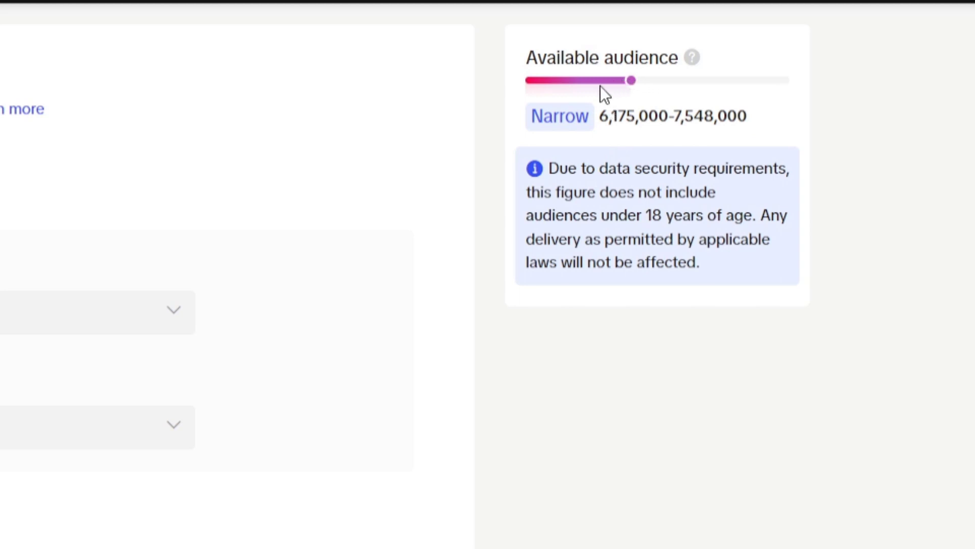
{"action": "left_click_drag", "start_coordinate": [590, 117], "coordinate": [748, 124]}
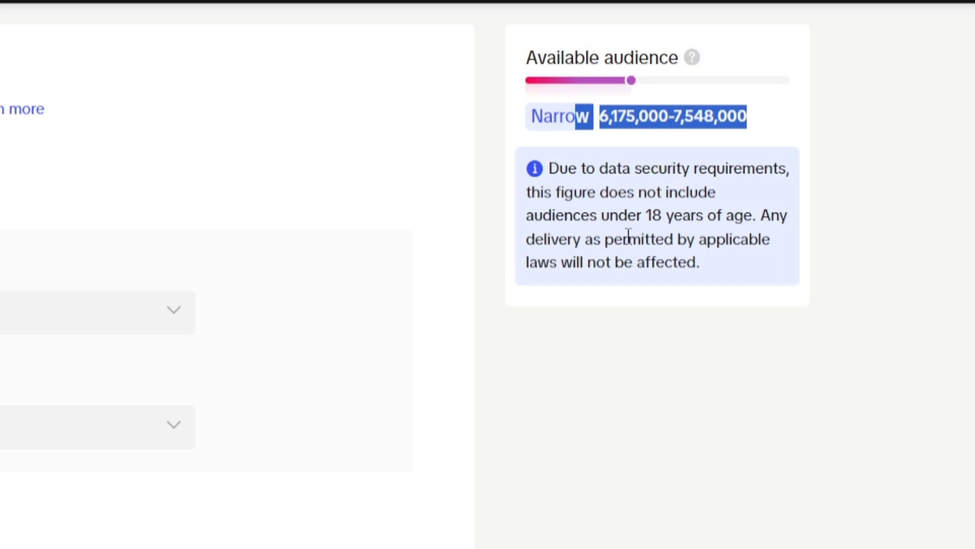
{"action": "scroll", "coordinate": [629, 236], "scroll_direction": "down", "scroll_amount": 4}
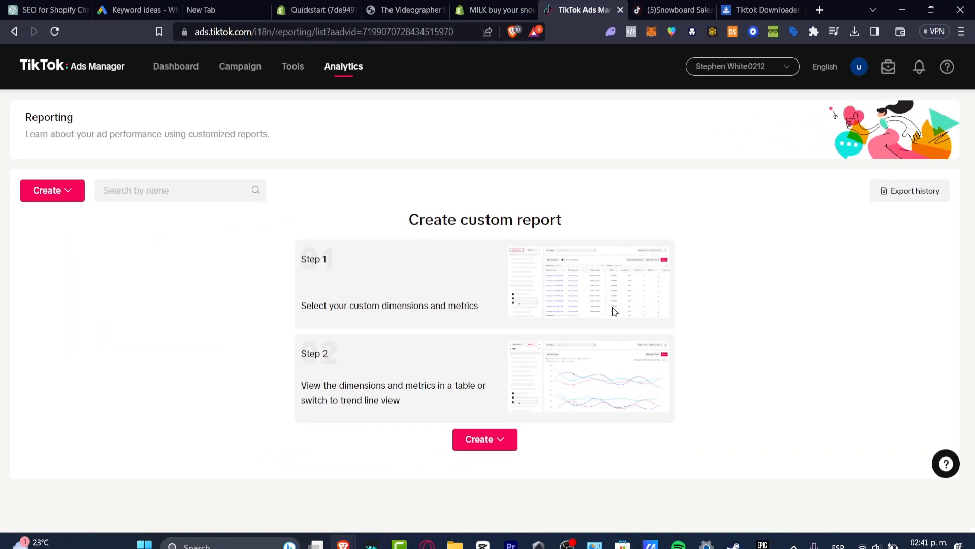
- Check the empty Reached Audience charts in Audience insights, then go to the snowboard sale video
{"action": "mouse_move", "coordinate": [346, 75]}
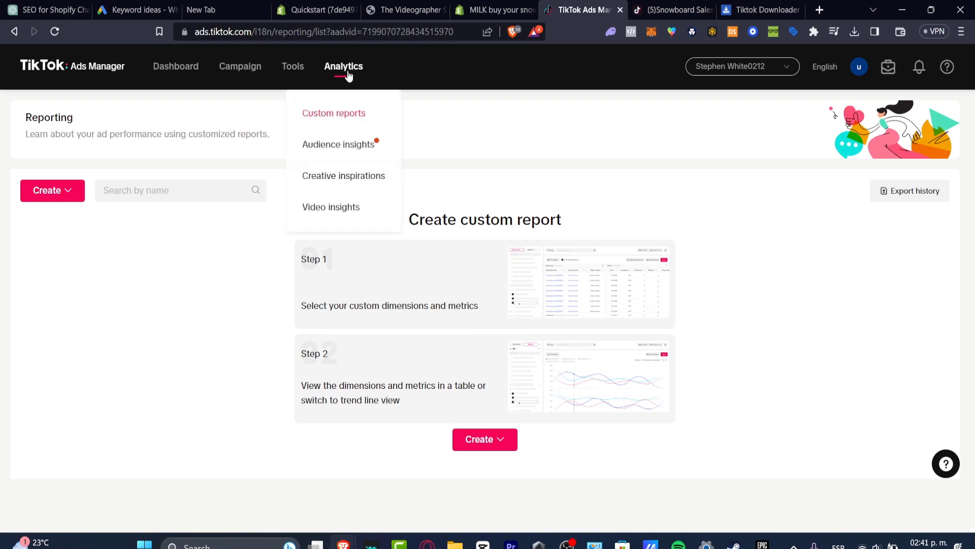
{"action": "left_click", "coordinate": [373, 137]}
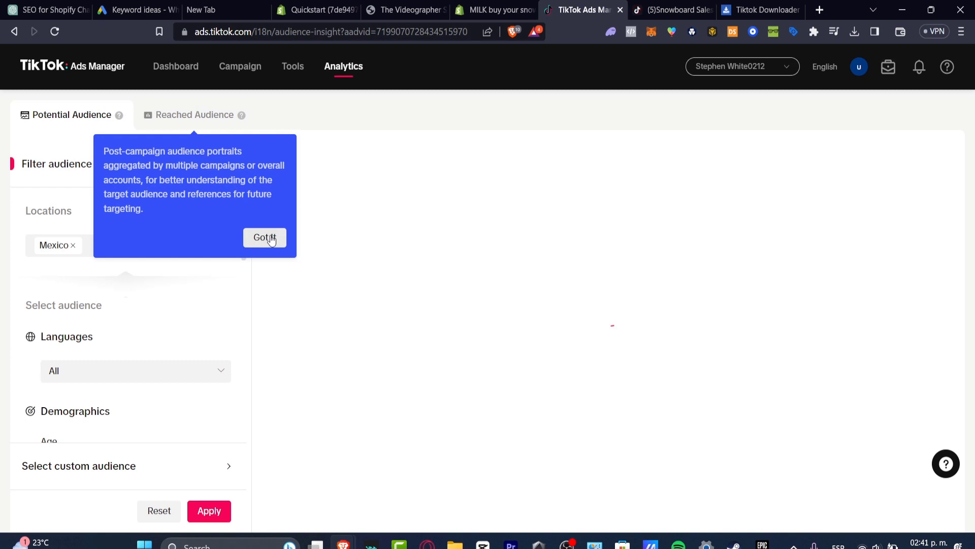
{"action": "left_click", "coordinate": [265, 238]}
{"action": "left_click", "coordinate": [194, 115]}
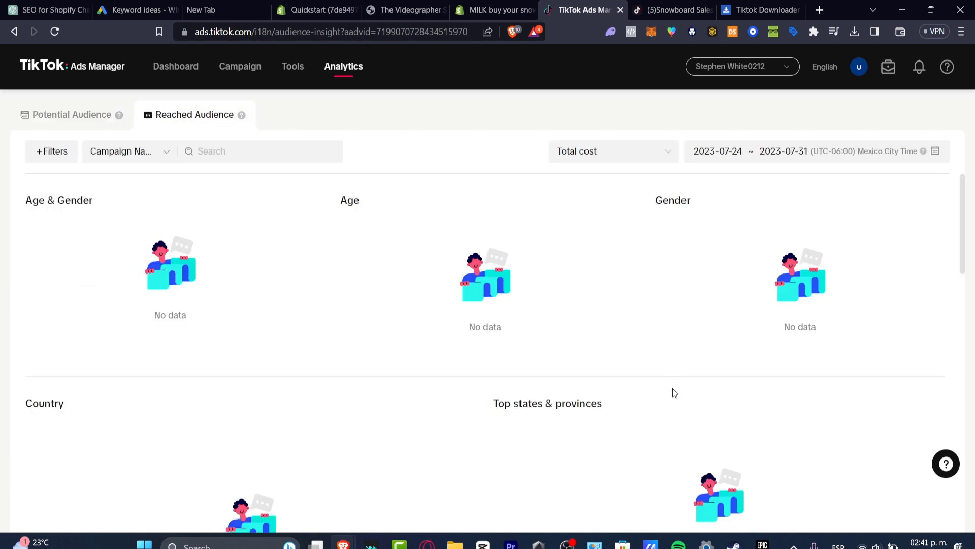
{"action": "scroll", "coordinate": [673, 392], "scroll_direction": "down", "scroll_amount": 7}
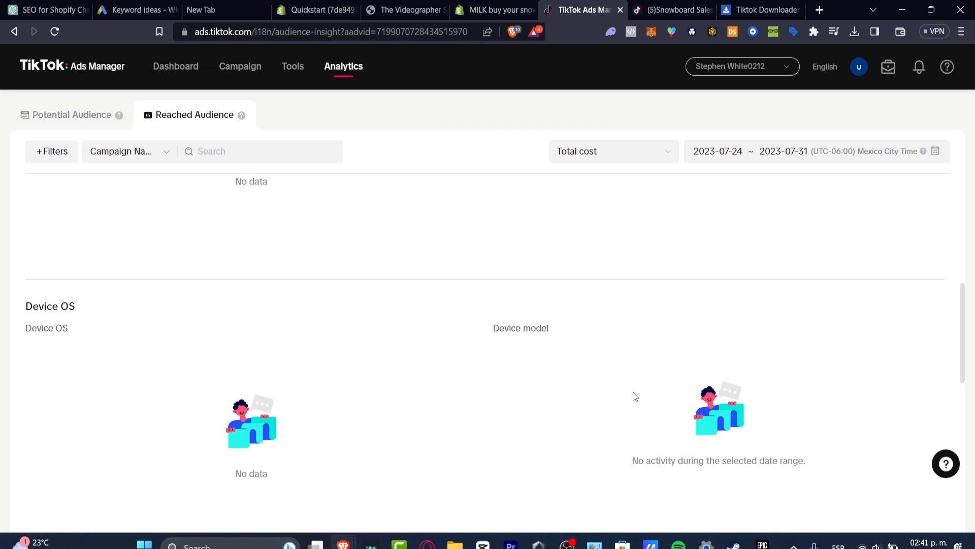
{"action": "left_click", "coordinate": [650, 7]}
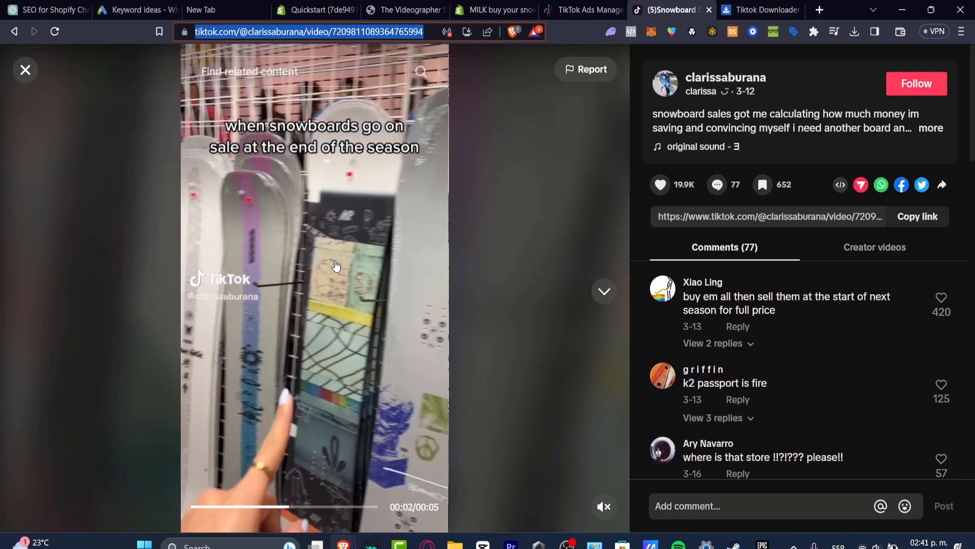
- Glance at The Videographer Snowboard preview, then go to the Shopify admin product page
{"action": "left_click", "coordinate": [409, 7]}
{"action": "scroll", "coordinate": [583, 230], "scroll_direction": "up", "scroll_amount": 10}
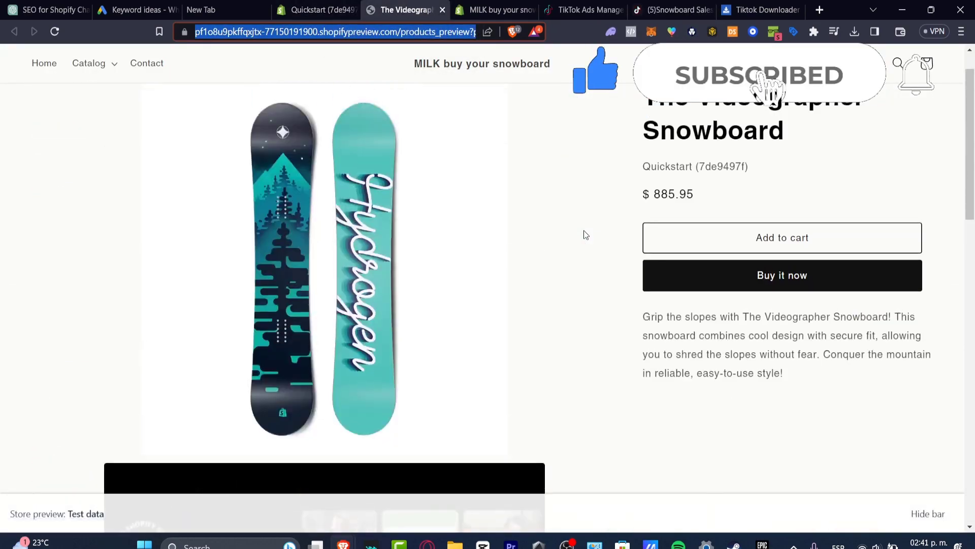
{"action": "scroll", "coordinate": [584, 230], "scroll_direction": "up", "scroll_amount": 2}
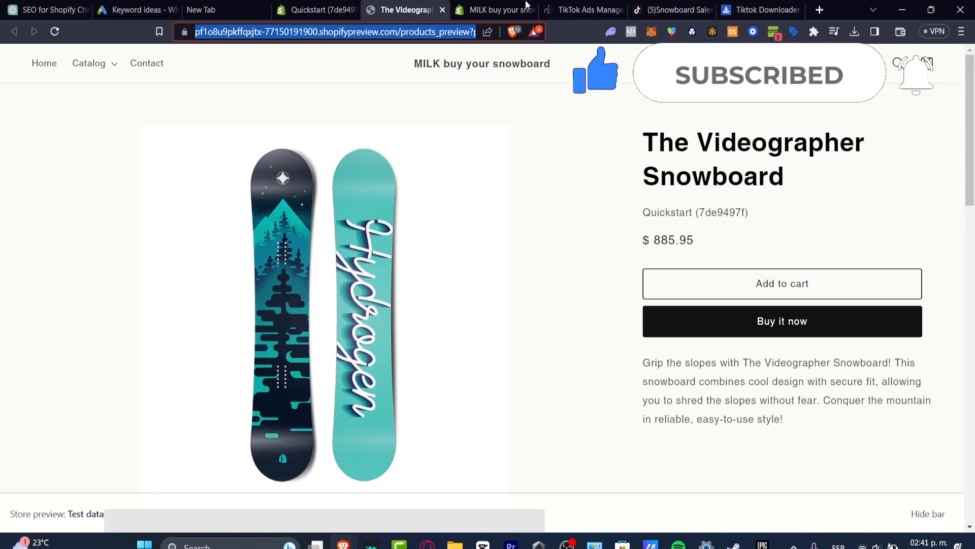
{"action": "left_click", "coordinate": [482, 6]}
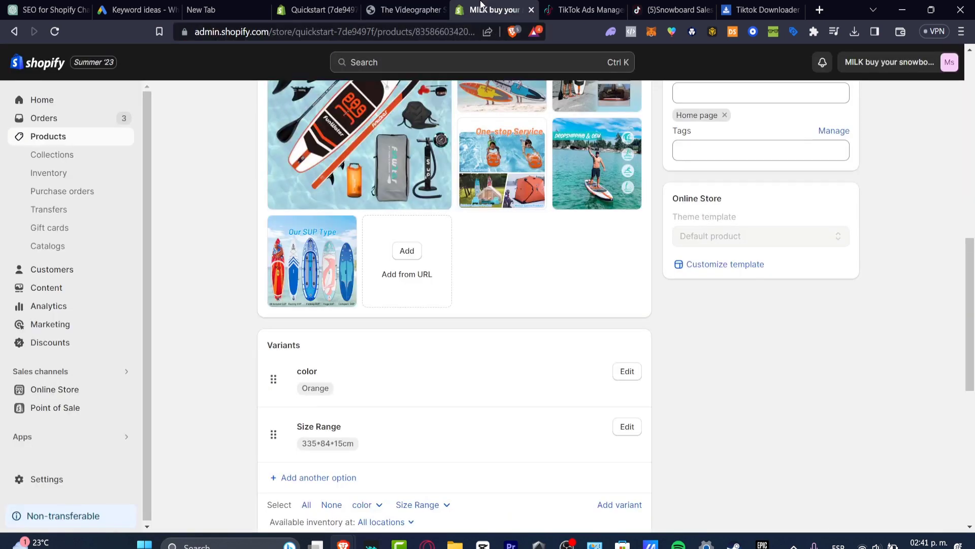